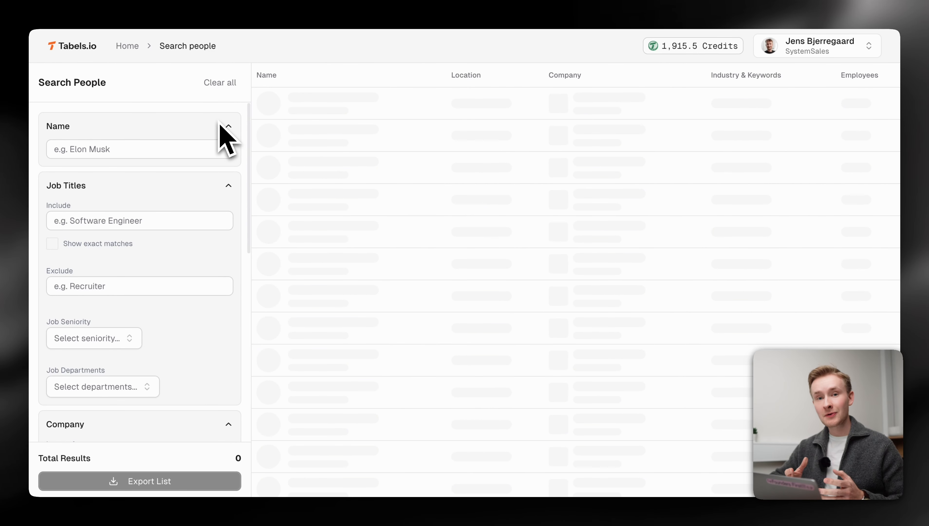
# Step: Collapse the expanded people search filter sections, starting with Name, Job Titles and Company
pyautogui.click(220, 126)
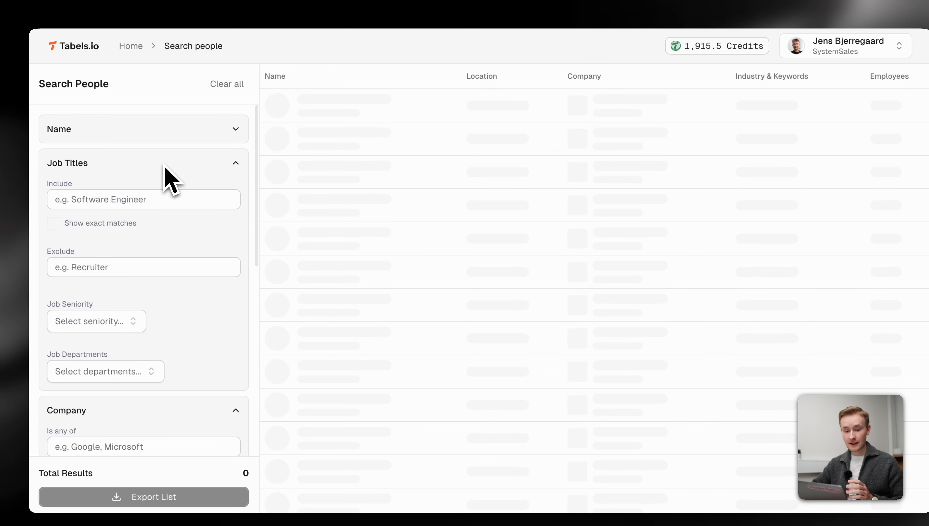
pyautogui.click(162, 167)
pyautogui.click(154, 201)
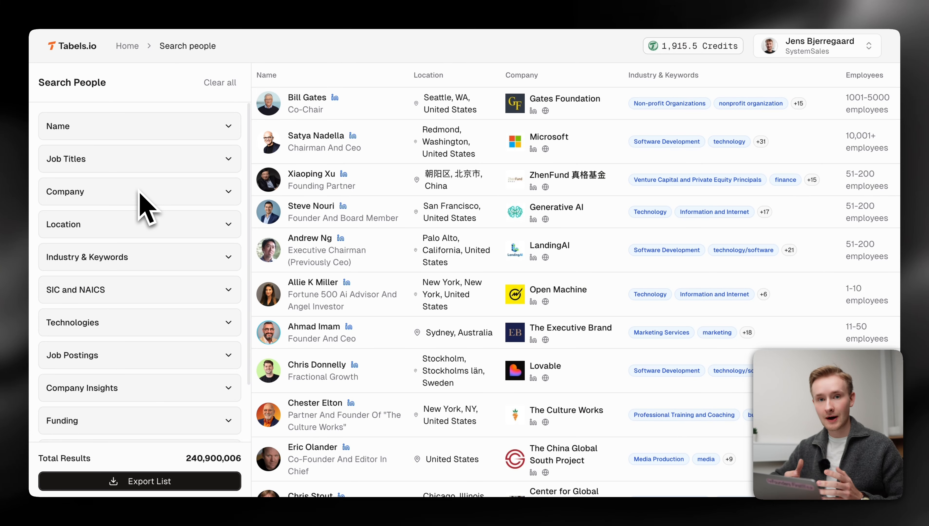
# Step: Filter the people search to include the job title CEO, and collapse the job title filters
pyautogui.click(141, 162)
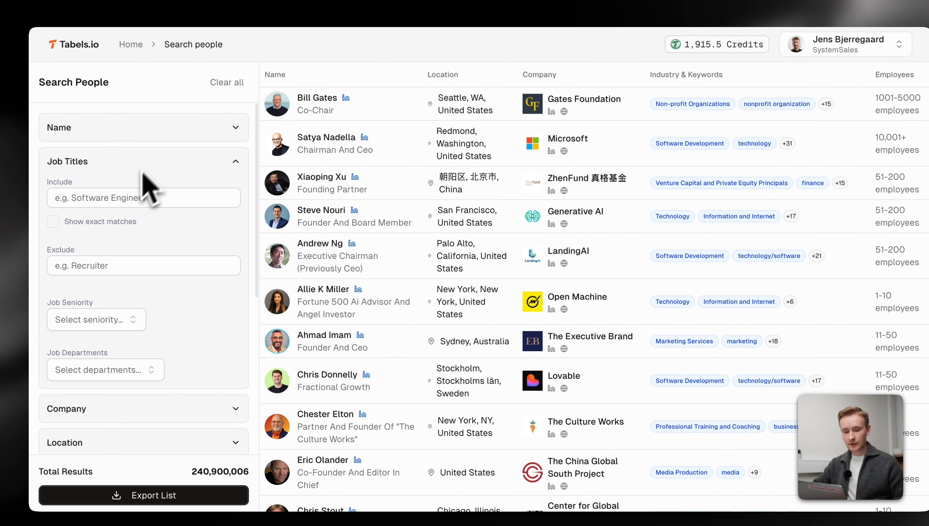
pyautogui.click(114, 195)
pyautogui.write('CEO')
pyautogui.press('Return')
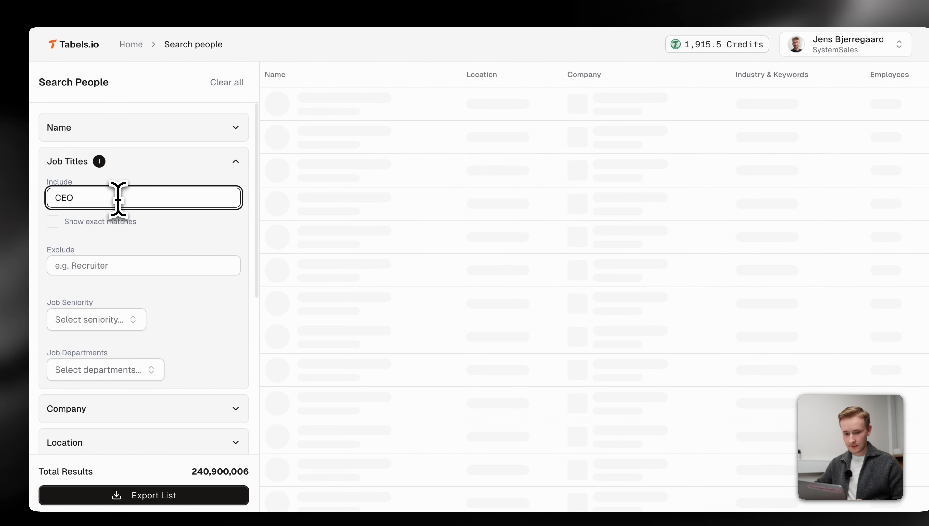
pyautogui.click(164, 171)
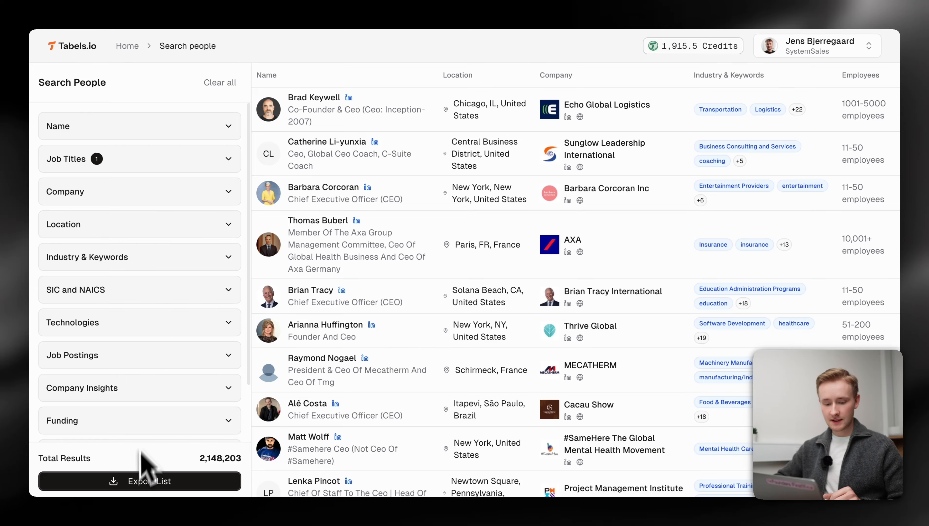
# Step: Look at the enrichment options for exporting 1000 leads, and close the export settings without exporting
pyautogui.click(134, 480)
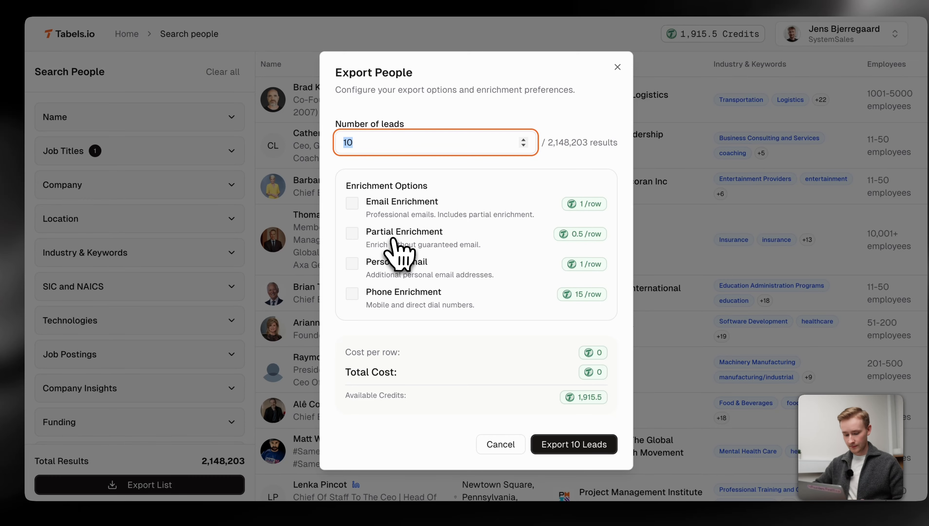
pyautogui.write('1000')
pyautogui.click(514, 111)
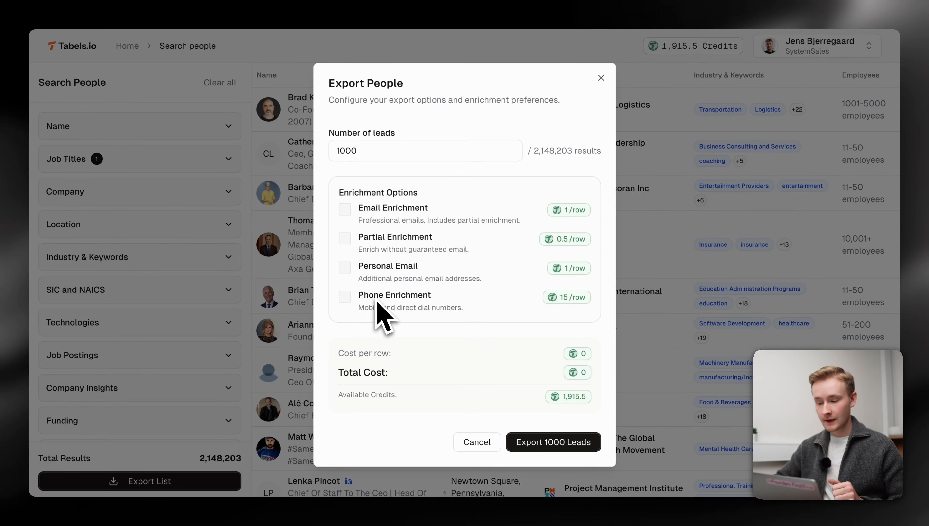
pyautogui.click(601, 77)
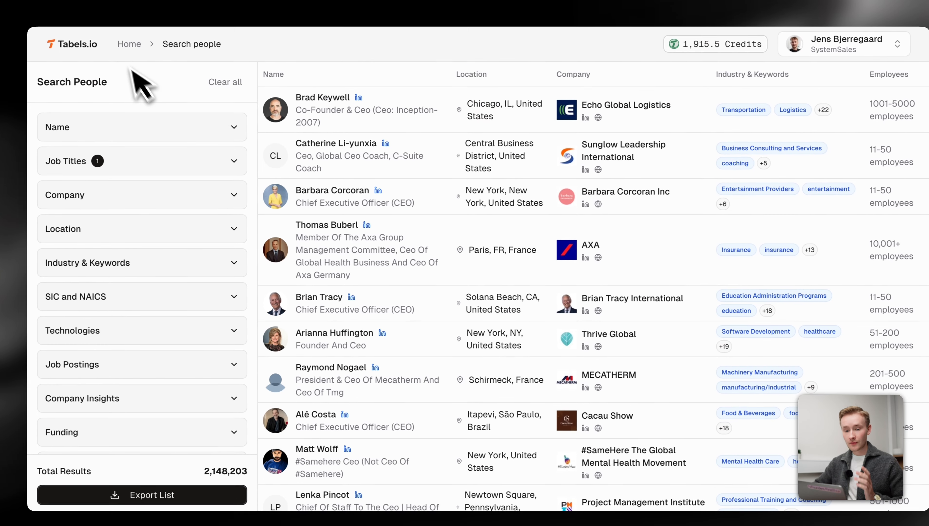
# Step: Leave the people search for the home page and open the GTM Engineers list
pyautogui.click(129, 46)
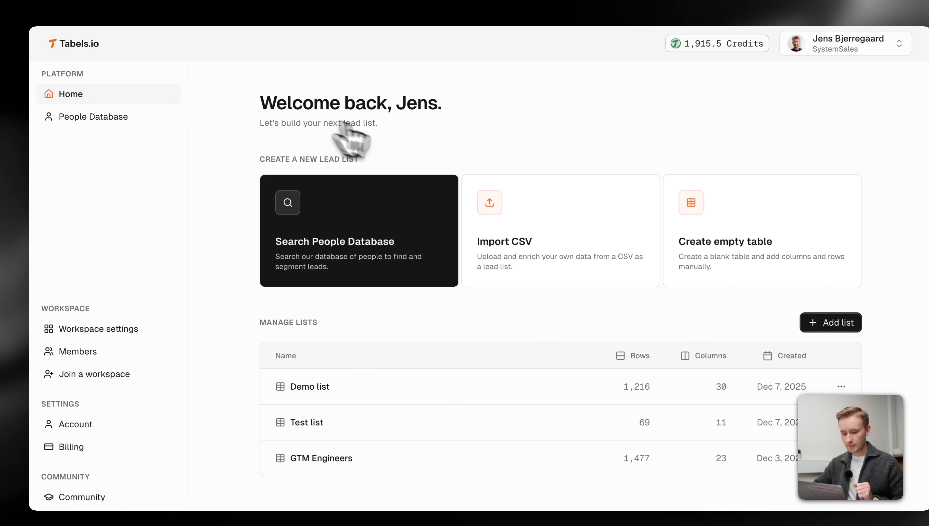
pyautogui.click(354, 442)
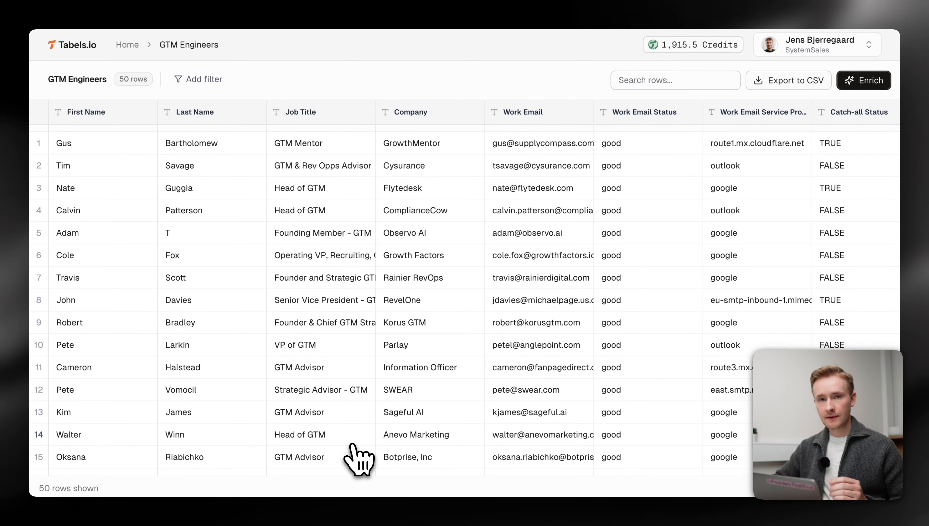
# Step: View the columns available for a new filter on the list, and cancel without adding one
pyautogui.click(201, 79)
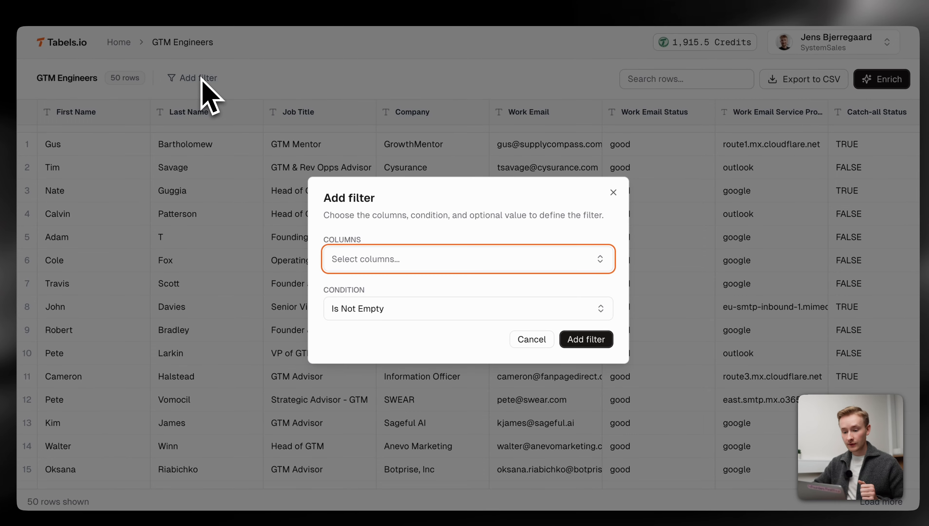
pyautogui.click(345, 262)
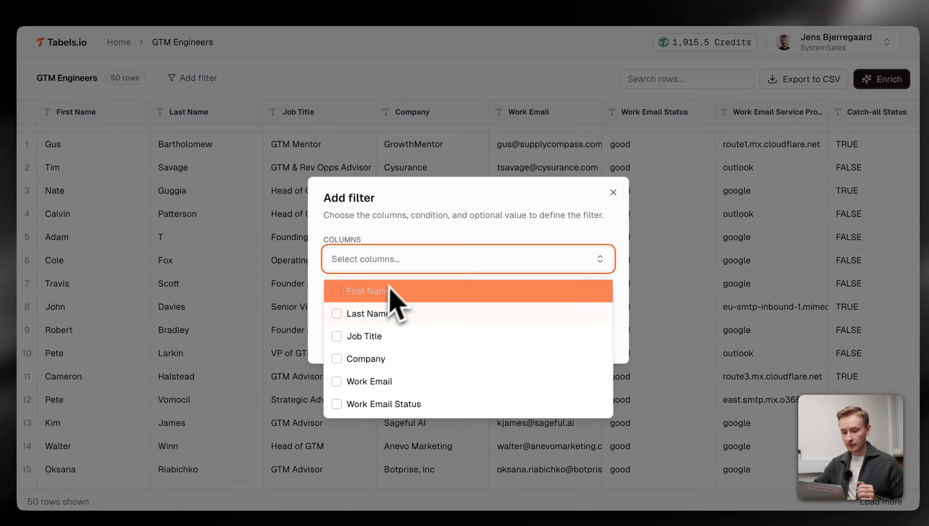
pyautogui.click(477, 251)
pyautogui.click(614, 194)
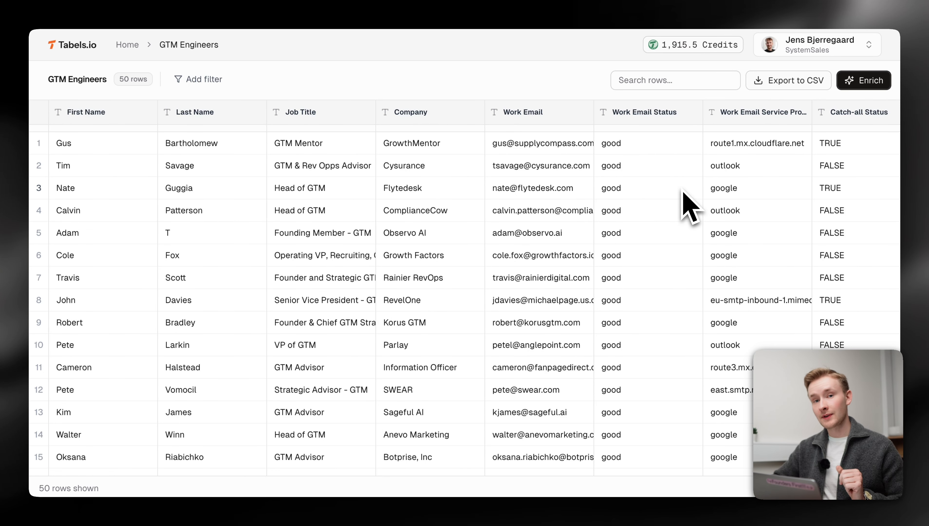
# Step: Start a new column enrichment of type Website that takes its URLs from the Website column
pyautogui.click(863, 80)
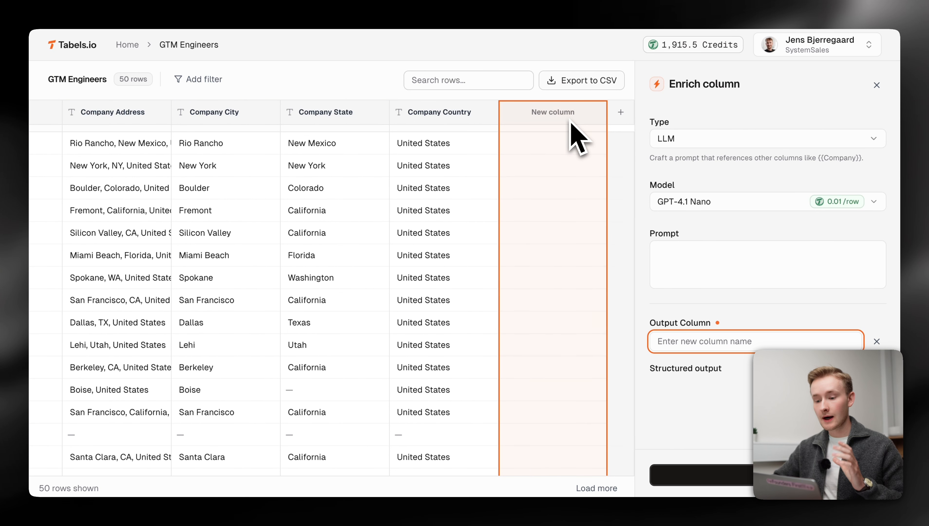
pyautogui.click(690, 140)
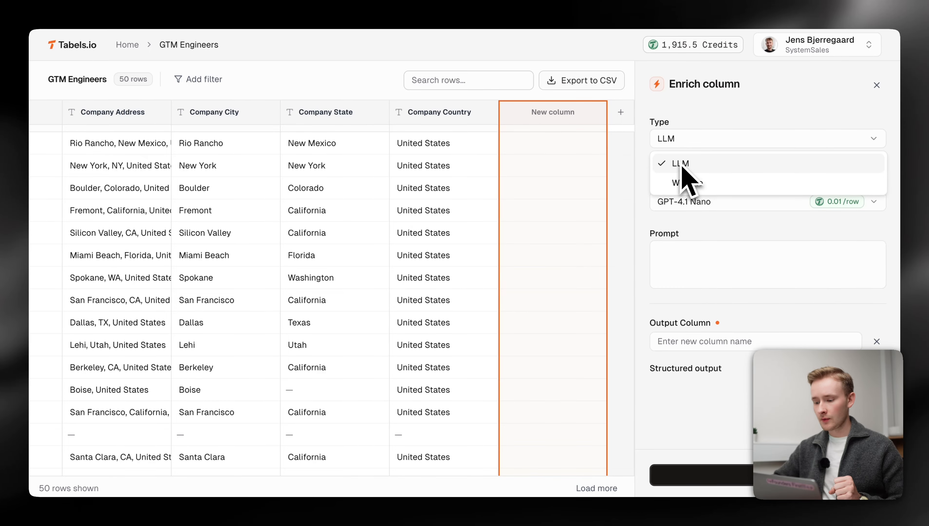
pyautogui.click(684, 182)
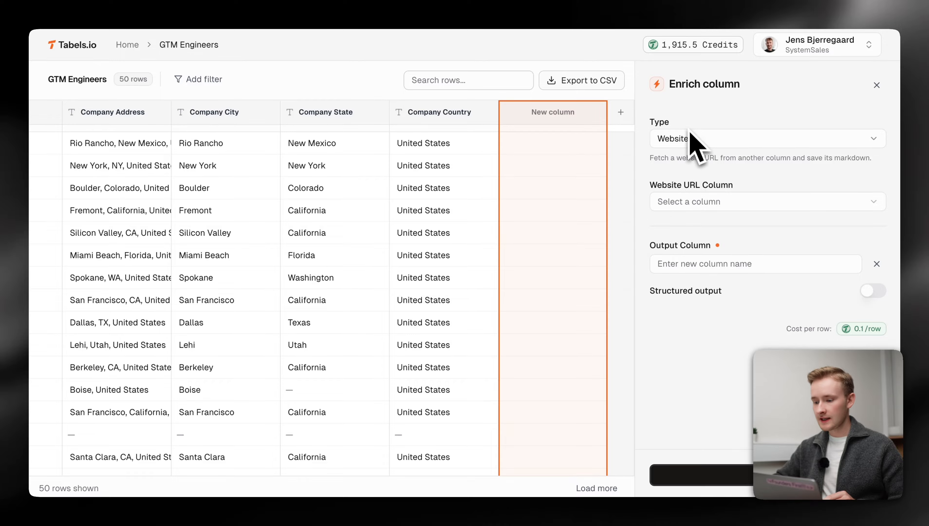
pyautogui.click(682, 203)
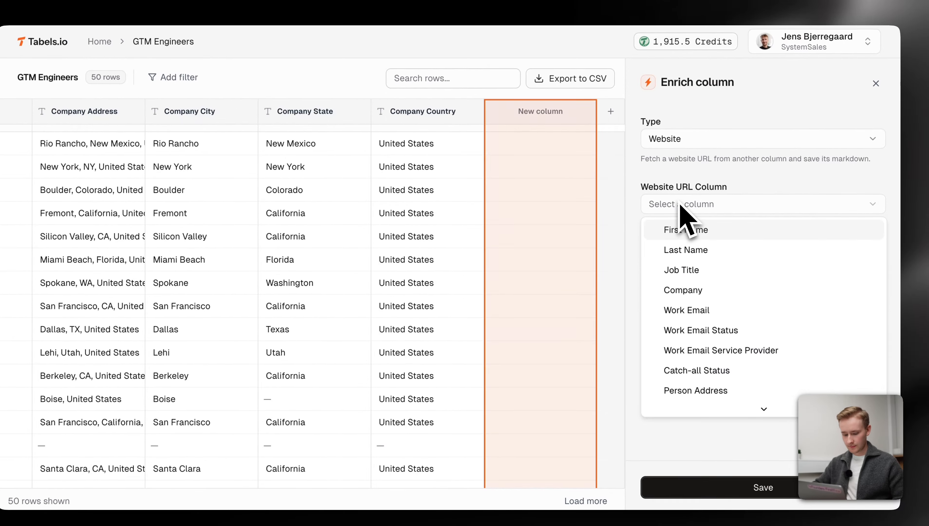
pyautogui.scroll(-5, 681, 208)
pyautogui.scroll(2, 681, 258)
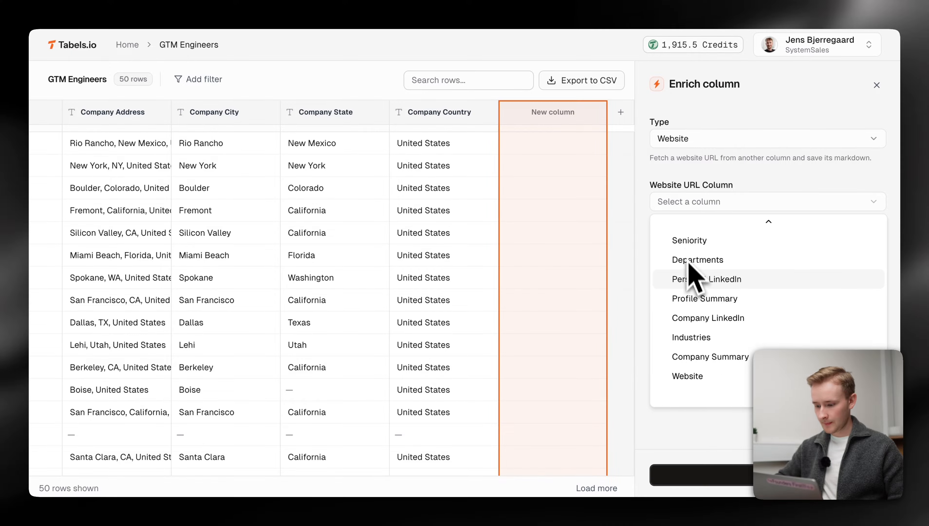
pyautogui.press('w')
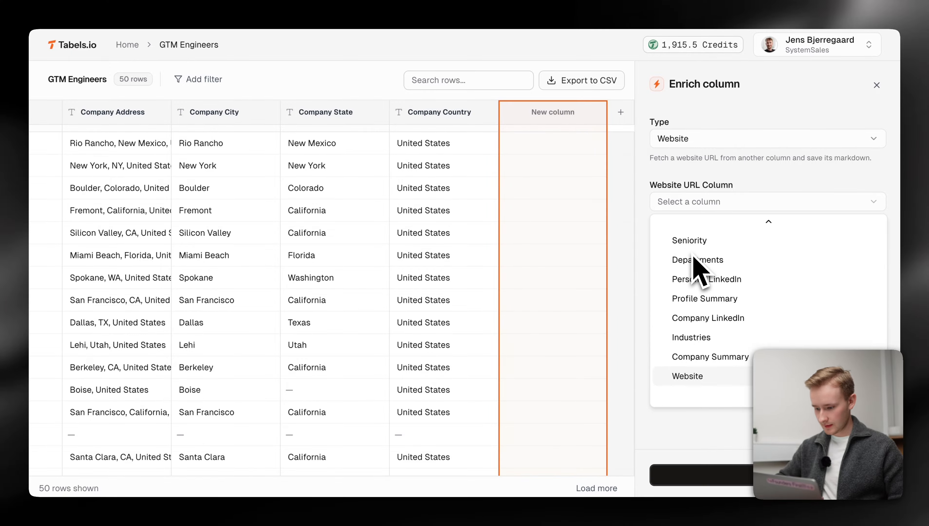
pyautogui.press('Return')
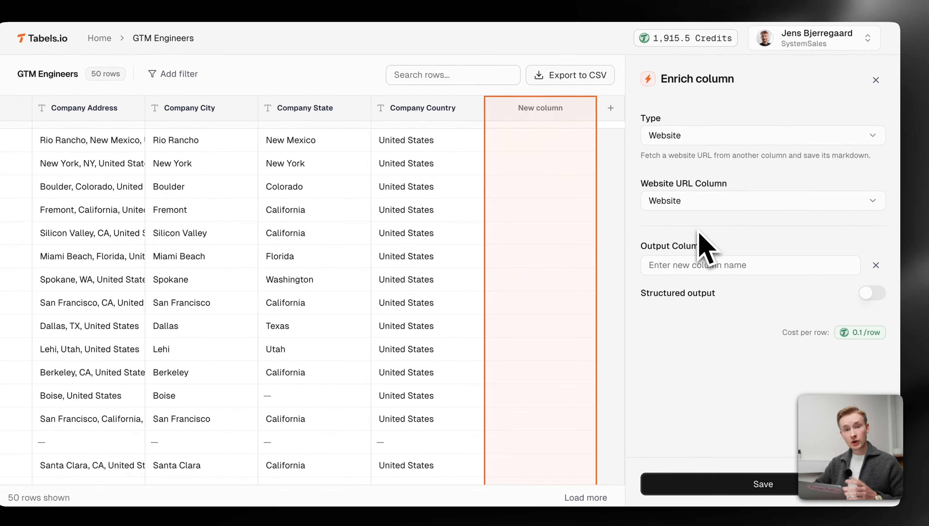
# Step: Name the enrichment's output column Scrape, then save it and run it on 10 rows
pyautogui.click(701, 265)
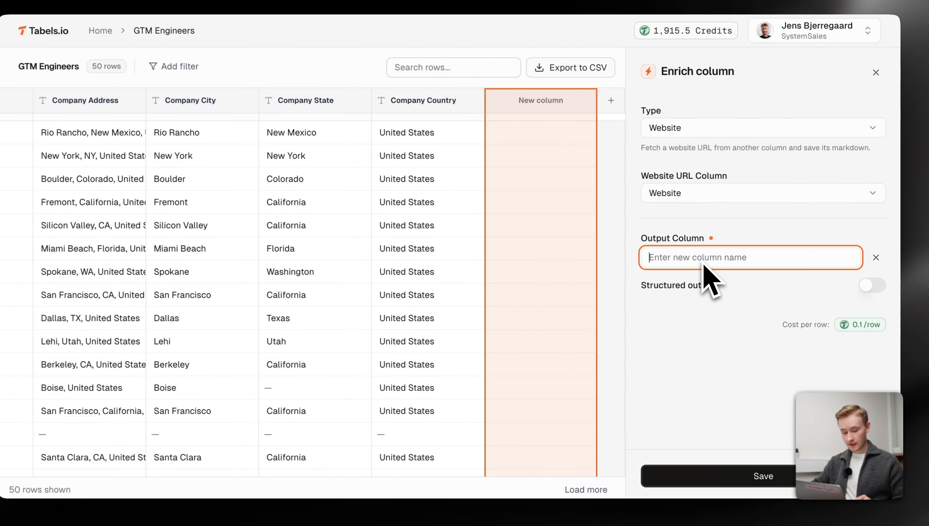
pyautogui.write('Scrape')
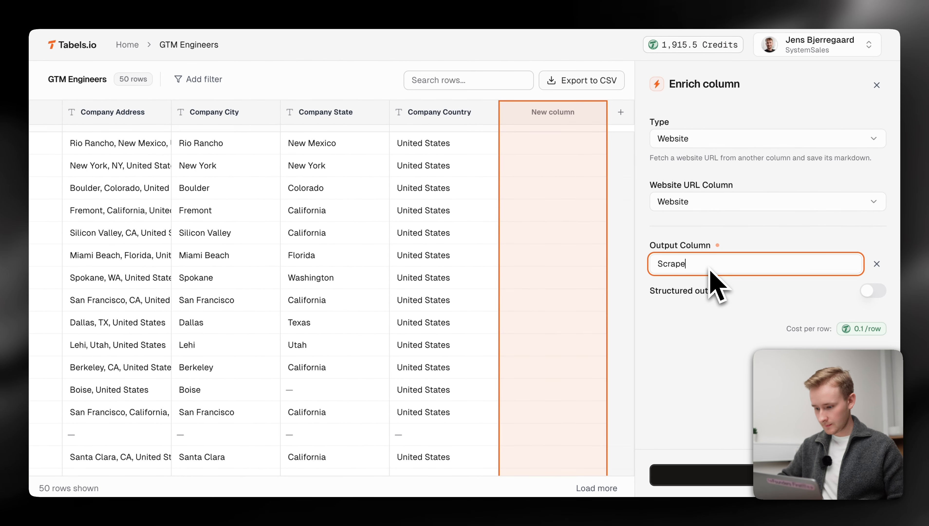
pyautogui.click(737, 473)
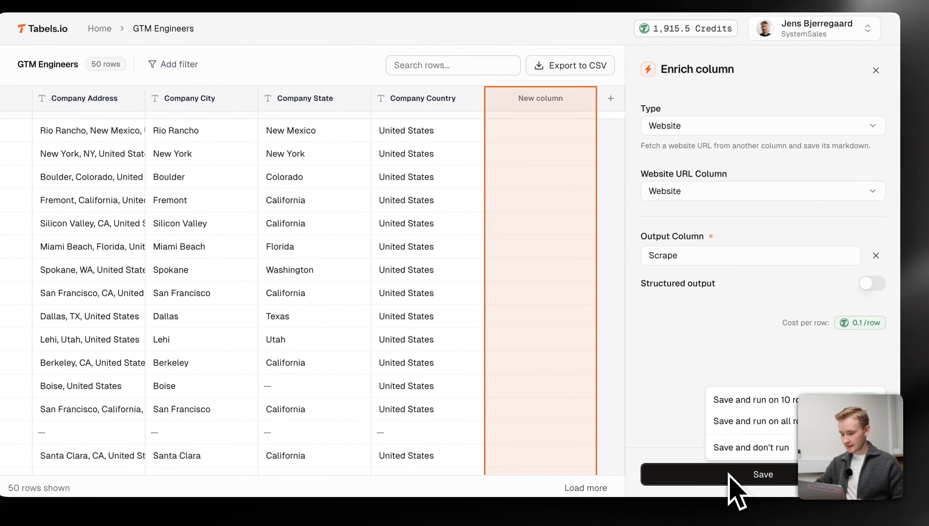
pyautogui.click(744, 408)
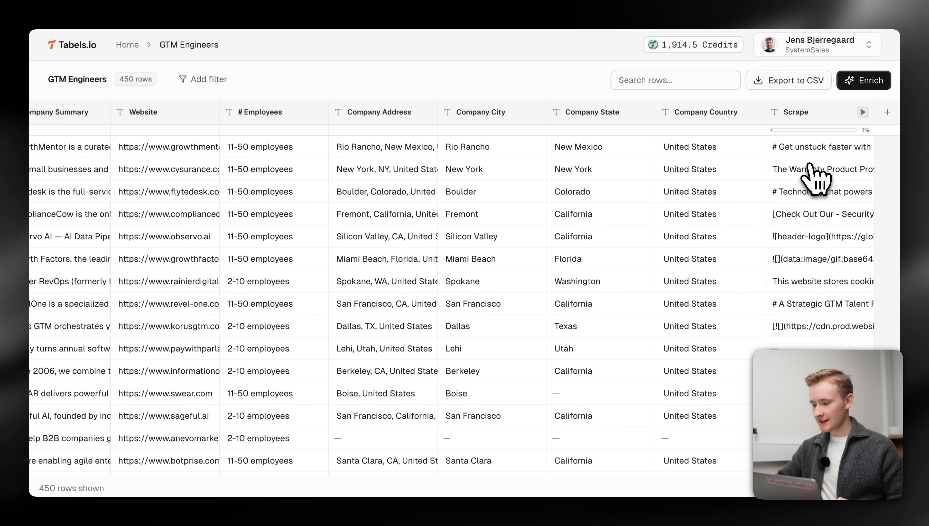
# Step: Examine the scraped website text in the first row's Scrape cell, enlarging the cell view, and close it
pyautogui.click(821, 146)
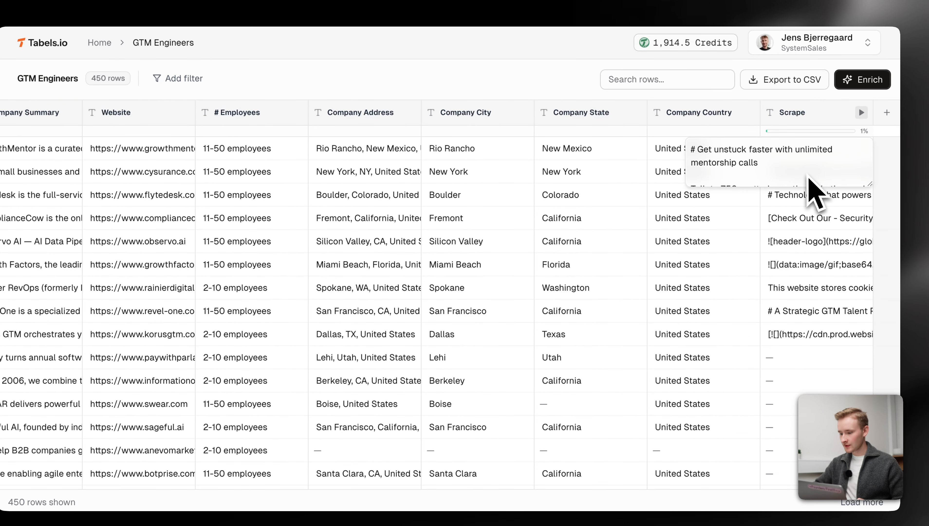
pyautogui.scroll(-1, 814, 192)
pyautogui.moveTo(866, 185); pyautogui.dragTo(898, 286)
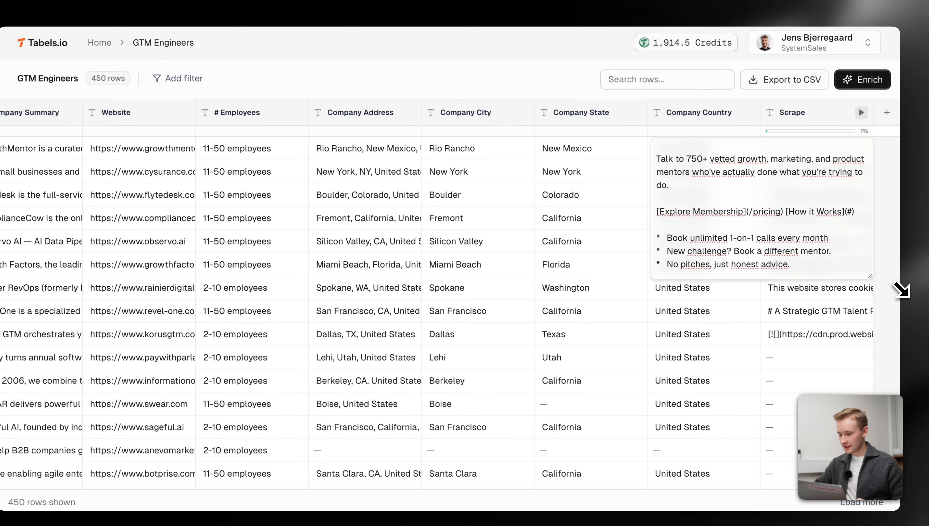
pyautogui.scroll(-2, 795, 239)
pyautogui.scroll(-10, 788, 221)
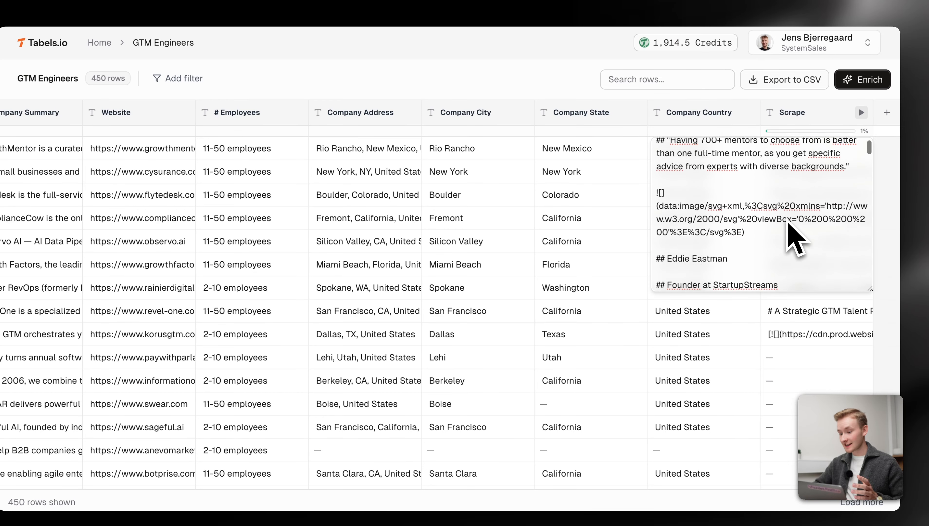
pyautogui.scroll(-3, 788, 222)
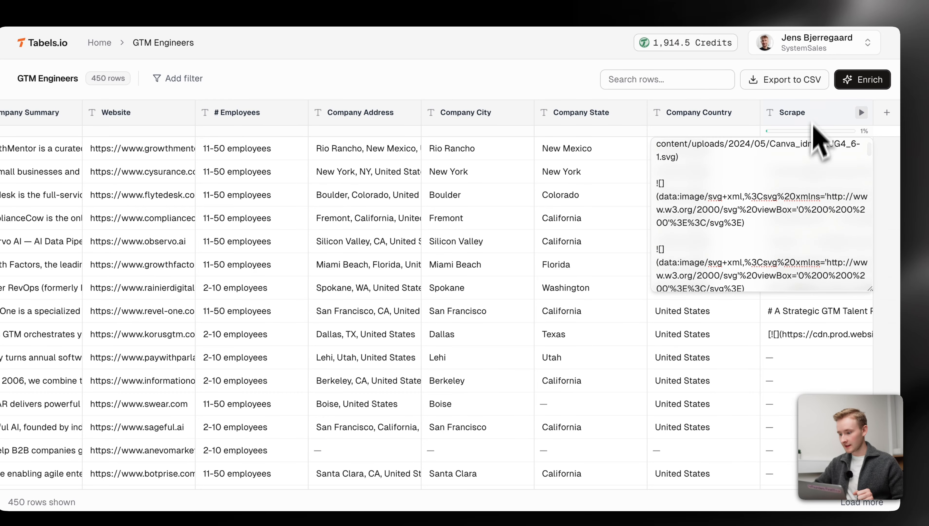
pyautogui.click(816, 105)
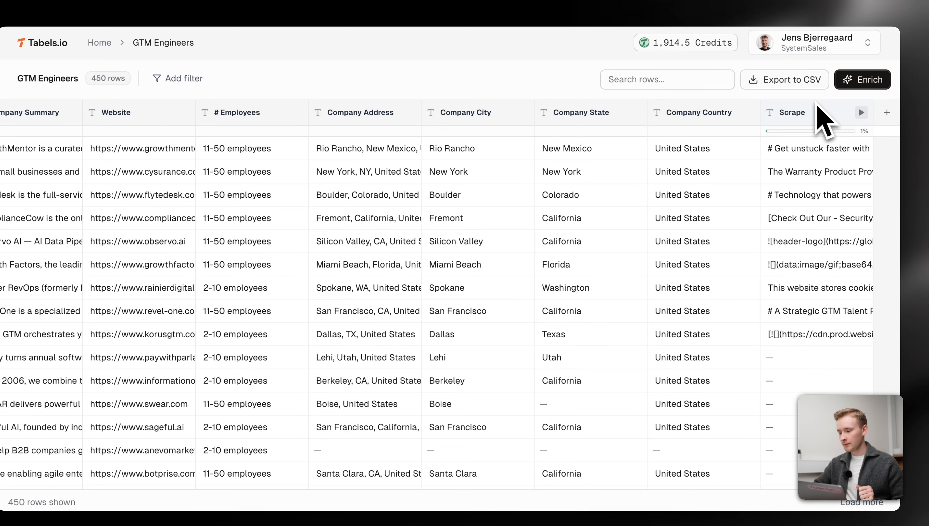
# Step: Begin another column enrichment with the type LLM and the model GPT-4.1 Mini
pyautogui.click(858, 81)
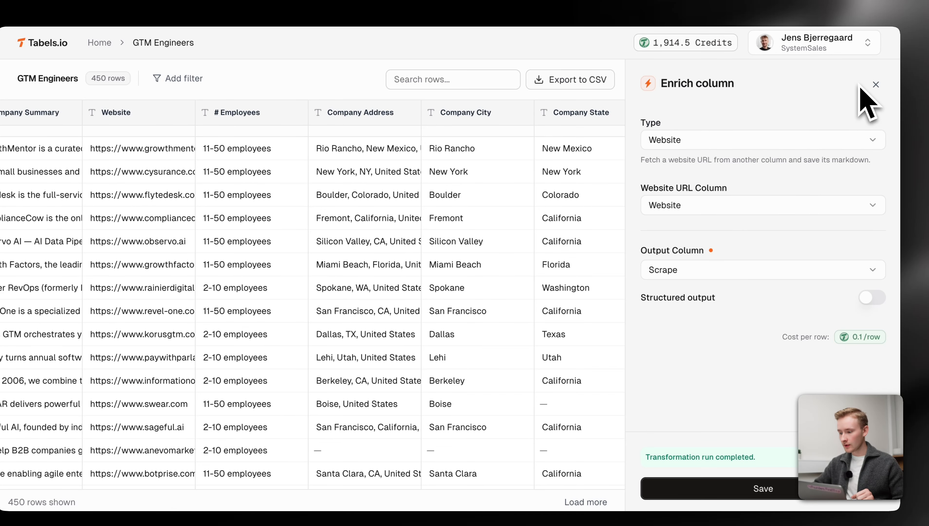
pyautogui.click(774, 146)
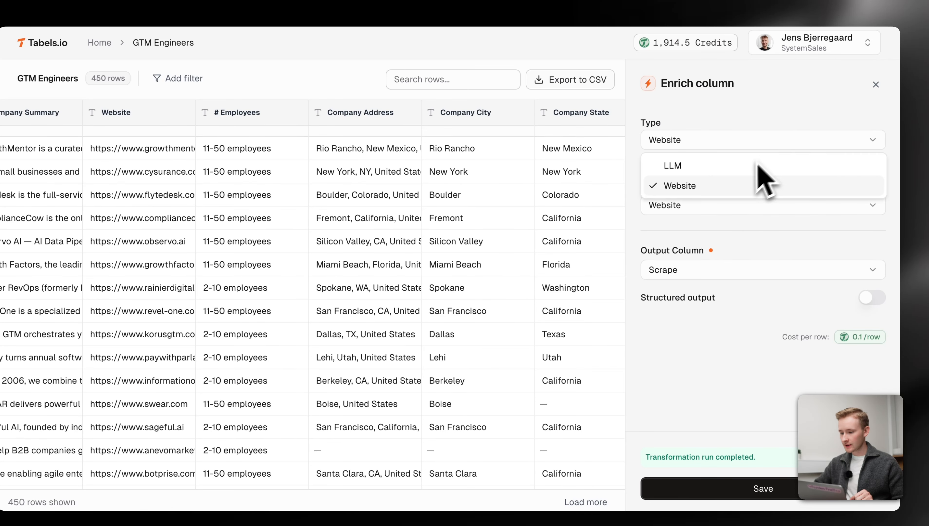
pyautogui.click(744, 171)
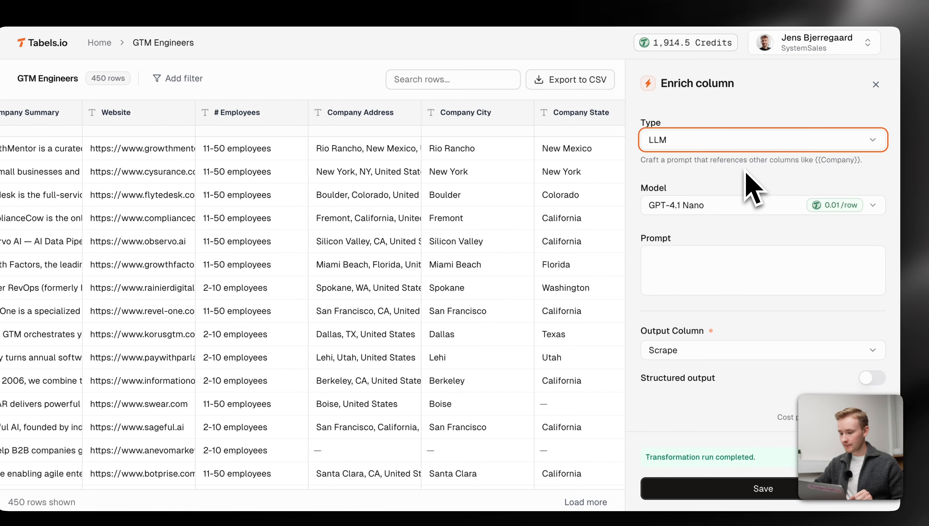
pyautogui.click(716, 211)
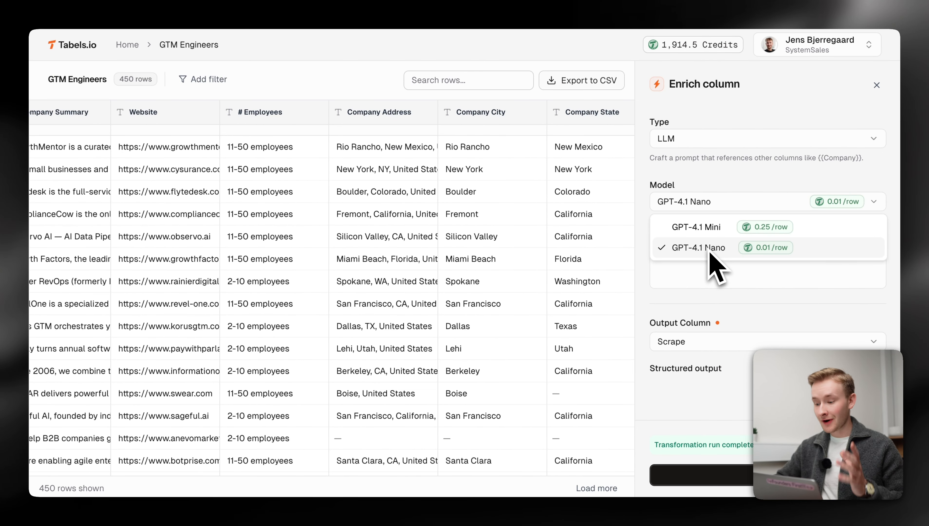
pyautogui.click(707, 229)
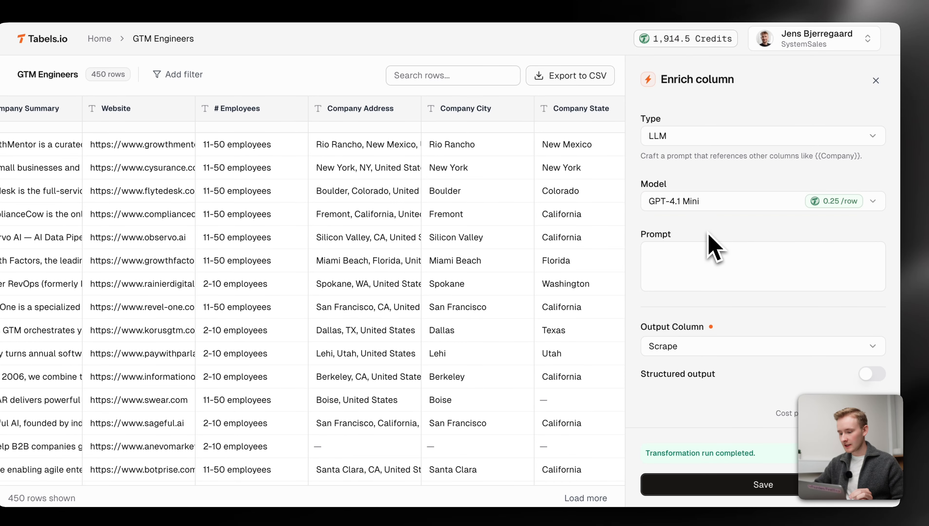
# Step: Write the LLM prompt "Make a company overview of" followed by the Company column variable and a colon
pyautogui.scroll(-1, 708, 235)
pyautogui.click(693, 249)
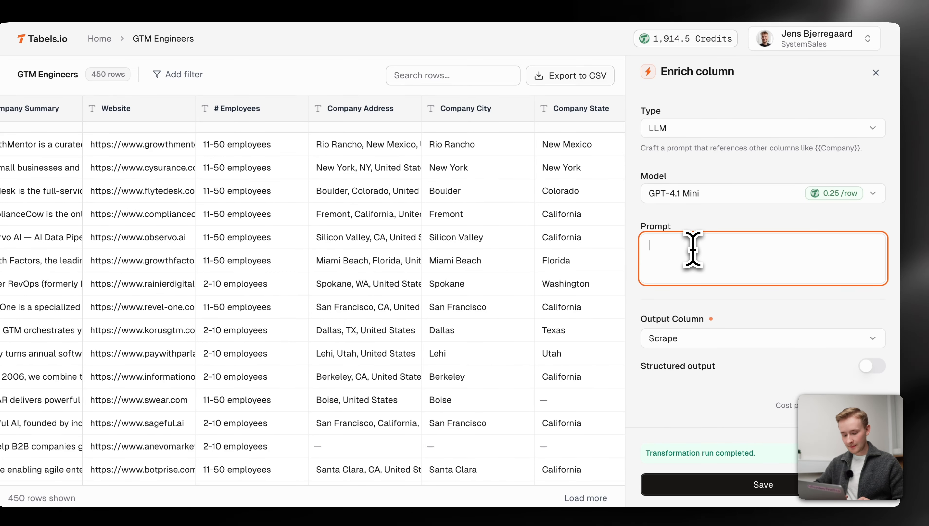
pyautogui.write('Make a')
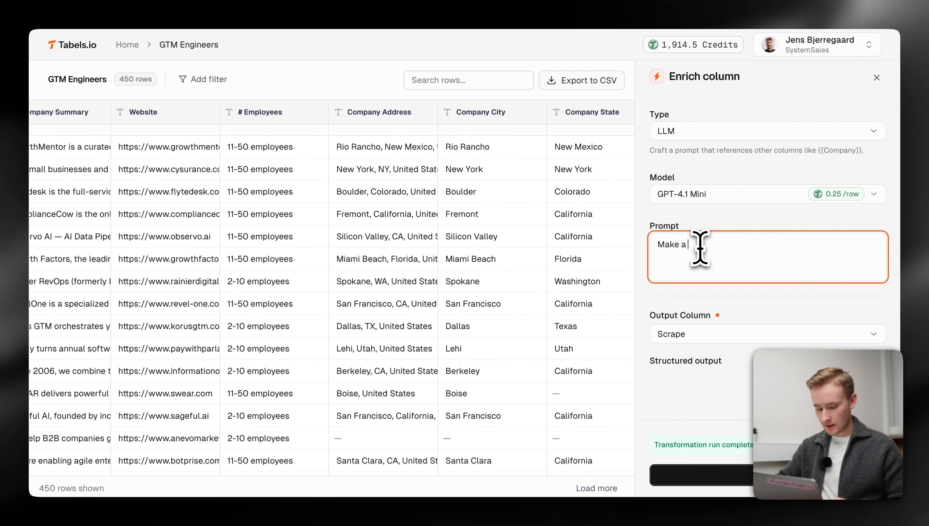
pyautogui.write(' company ov')
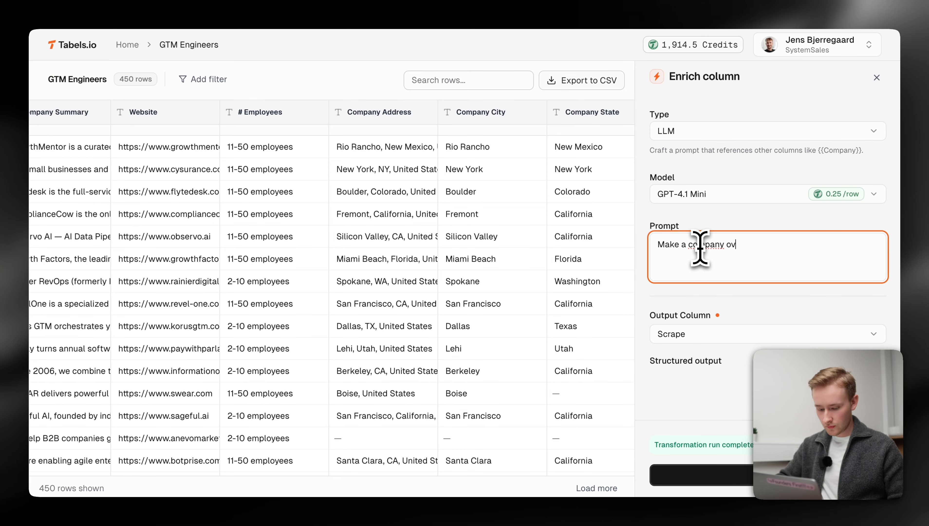
pyautogui.write('erview ')
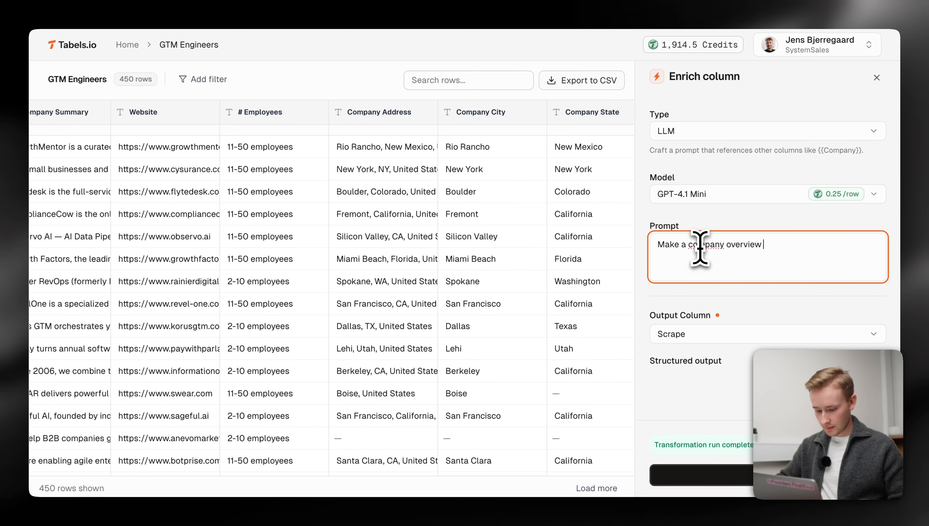
pyautogui.write('of /')
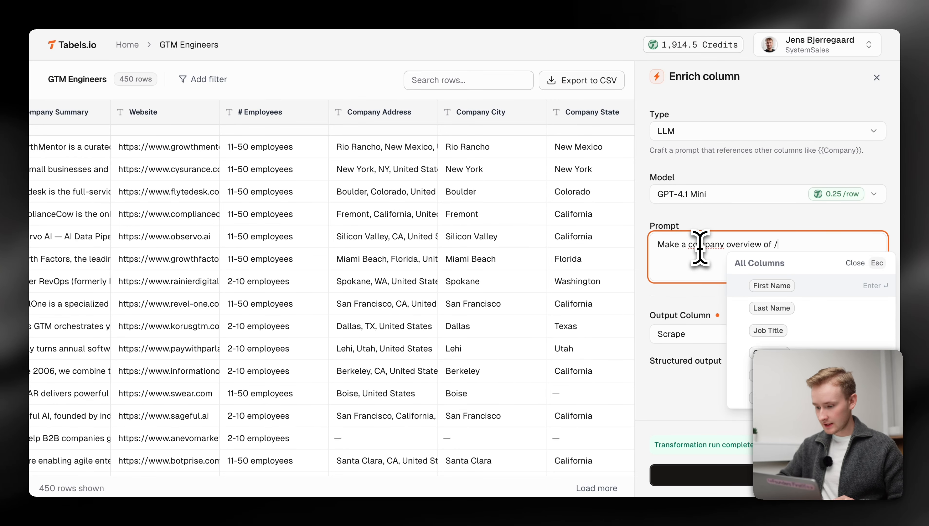
pyautogui.click(769, 353)
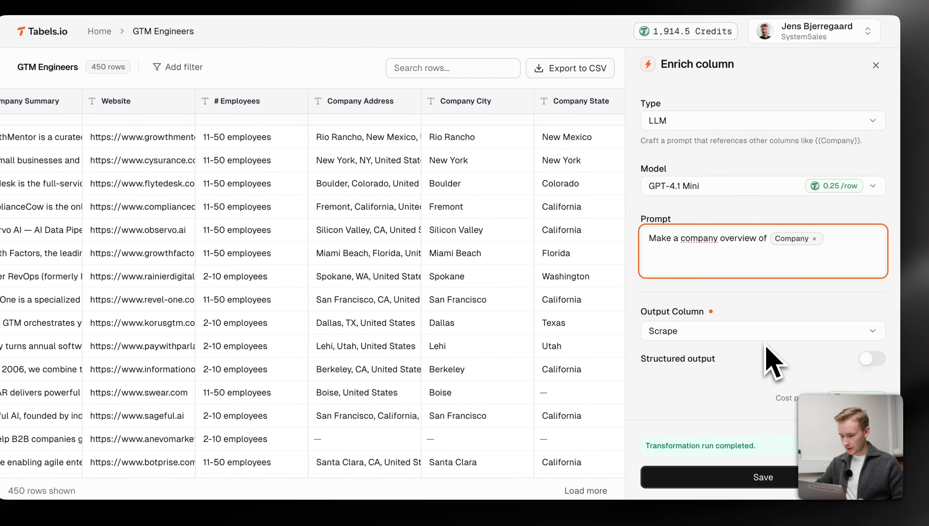
pyautogui.write(':')
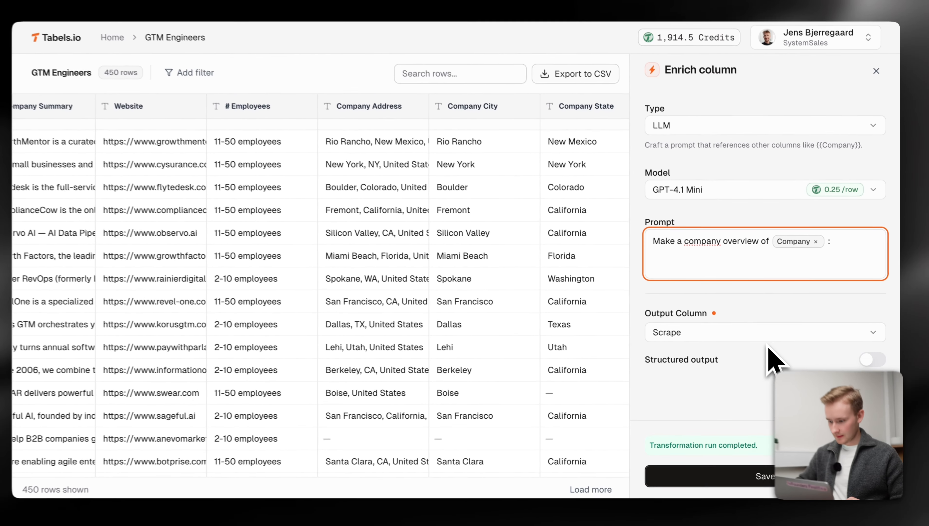
# Step: Add the Scrape column variable on a new line of the prompt
pyautogui.press('Return')
pyautogui.write('/')
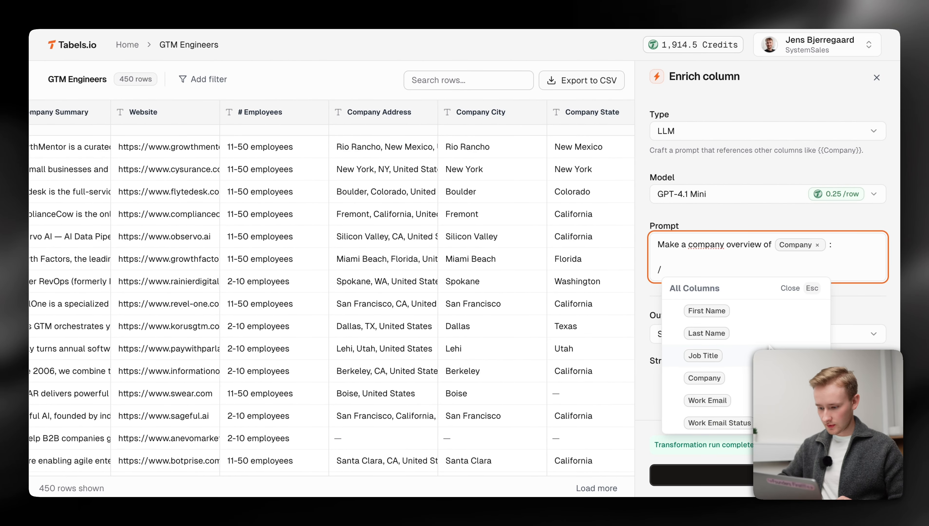
pyautogui.write('sc')
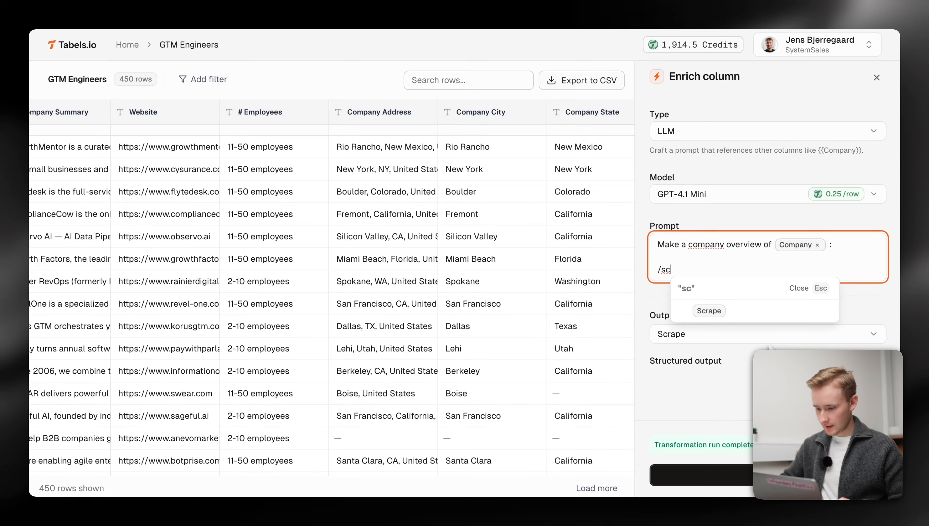
pyautogui.click(716, 311)
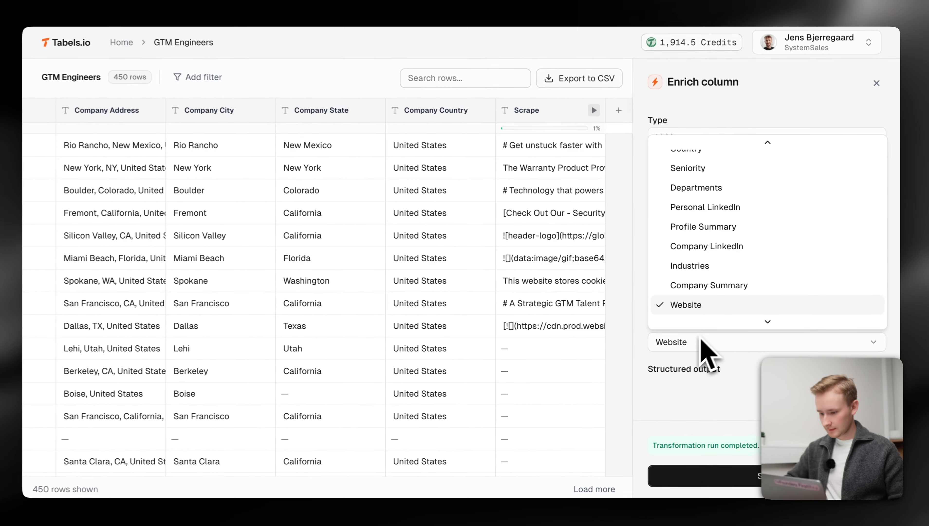
# Step: Create a new output column named Overview for the LLM enrichment, then save it and run it on 10 rows
pyautogui.scroll(-4, 701, 320)
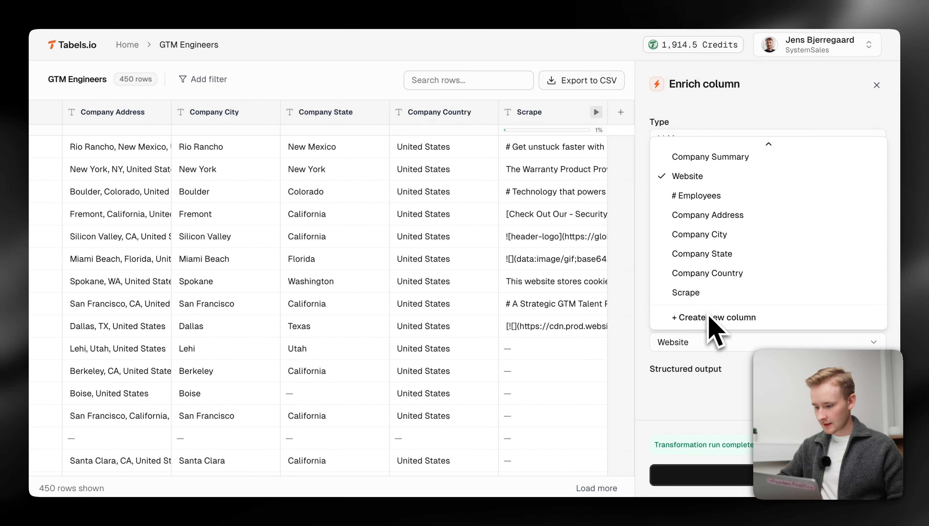
pyautogui.click(703, 317)
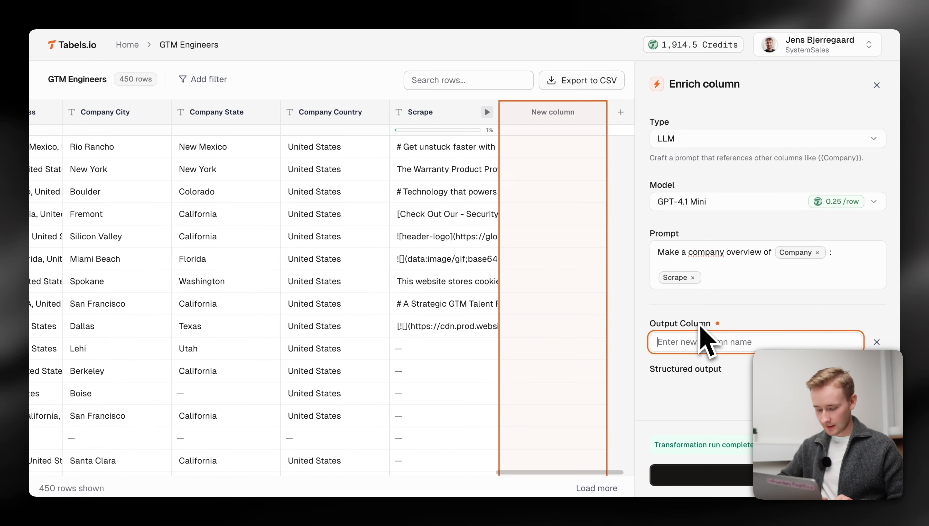
pyautogui.write('Overview')
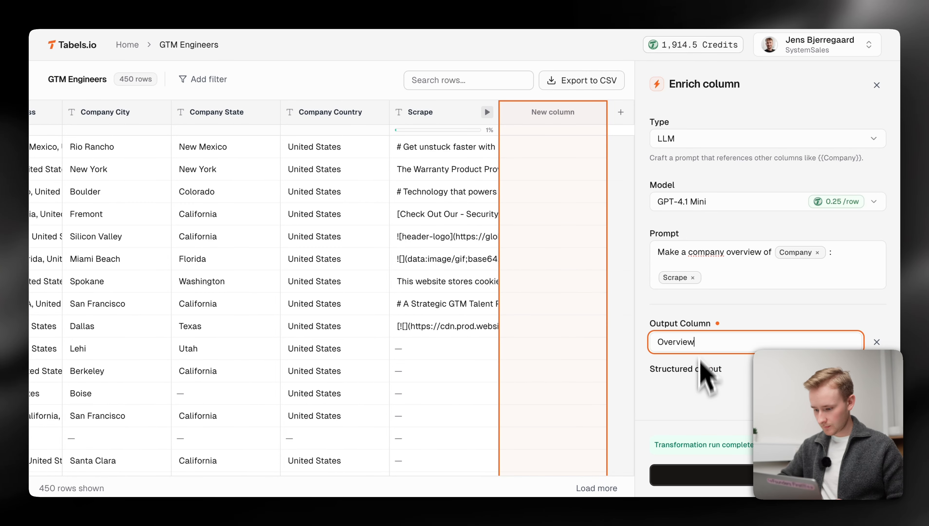
pyautogui.click(715, 479)
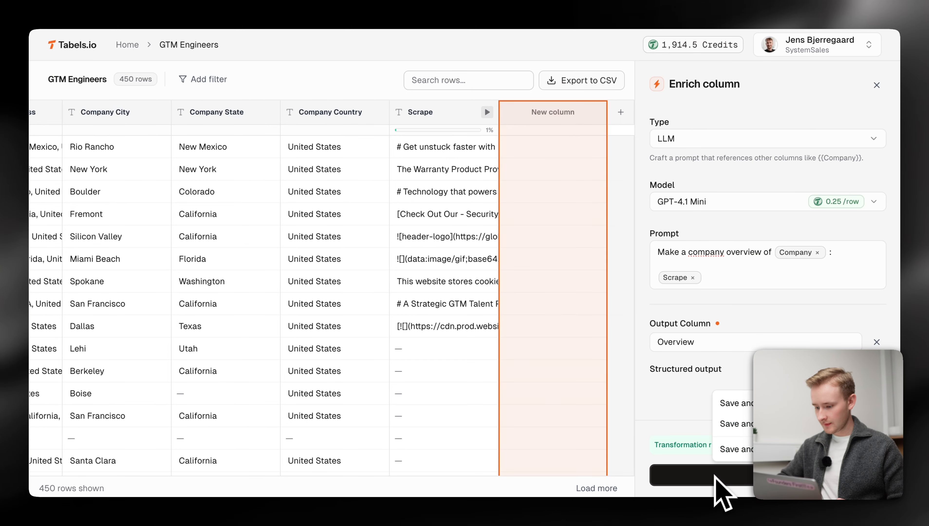
pyautogui.click(732, 402)
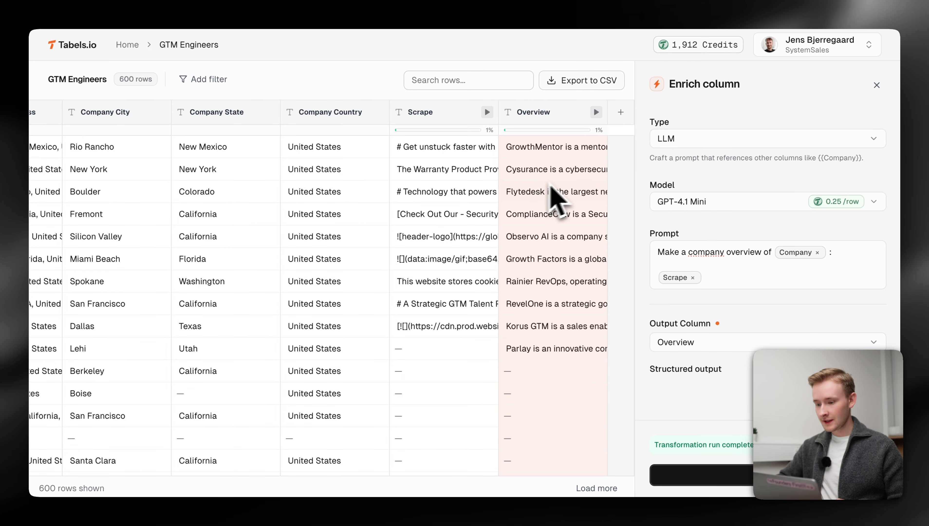
# Step: Close the enrichment settings and read the full generated text in the first row's Overview cell, enlarging the cell view, and close it
pyautogui.click(876, 84)
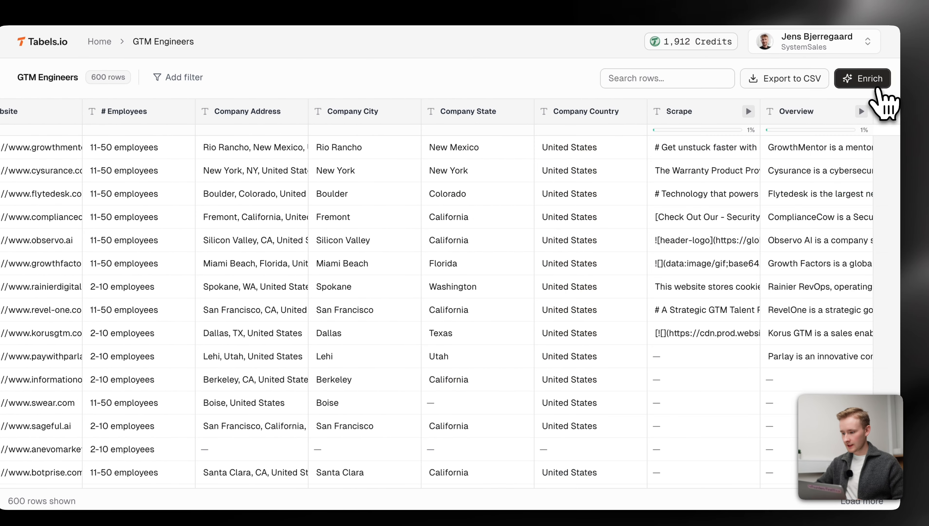
pyautogui.click(815, 162)
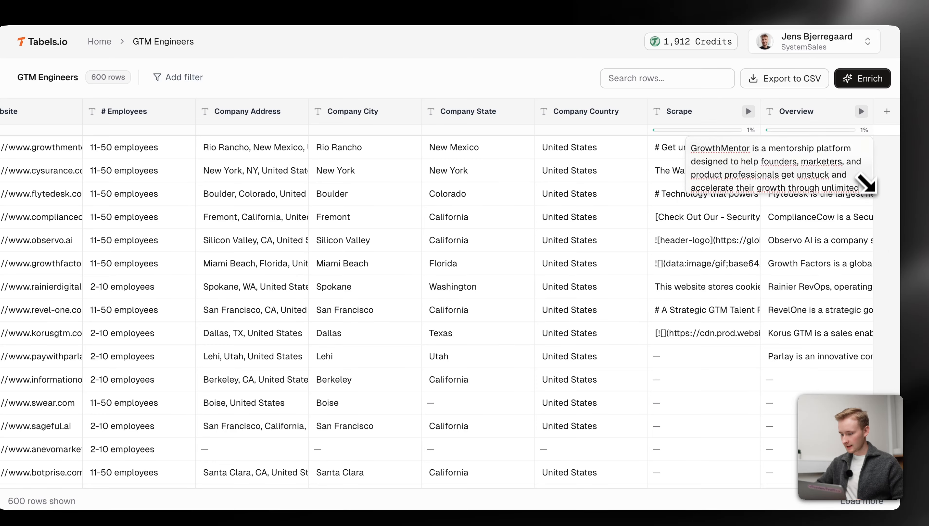
pyautogui.moveTo(867, 183); pyautogui.dragTo(894, 315)
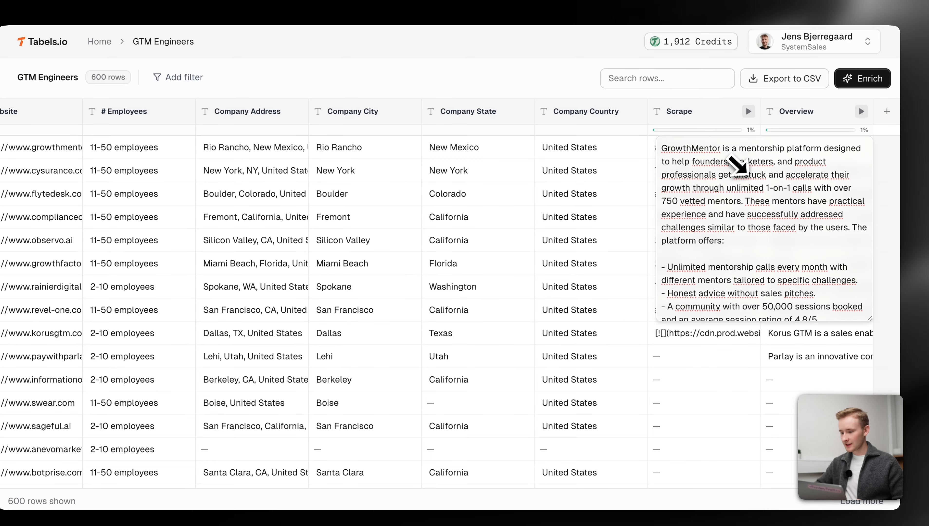
pyautogui.scroll(-4, 737, 164)
pyautogui.scroll(-5, 737, 164)
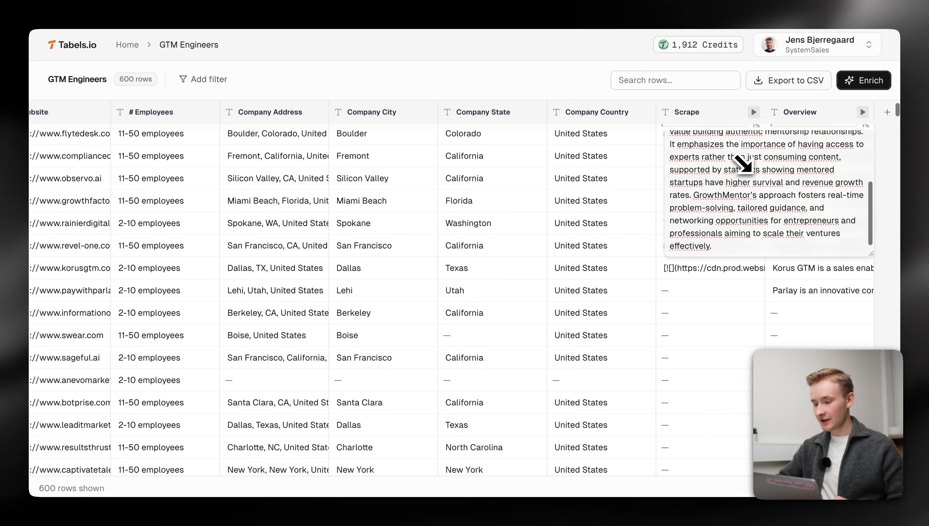
pyautogui.scroll(8, 743, 164)
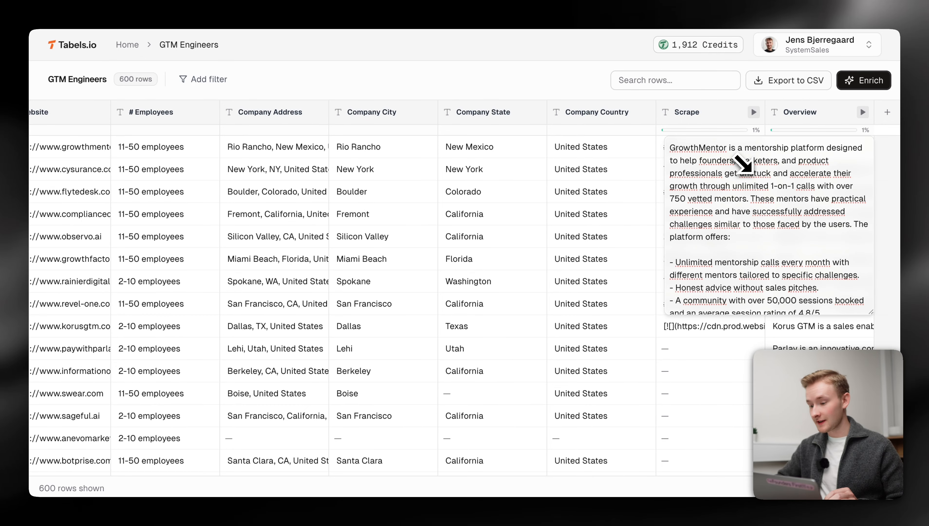
pyautogui.click(649, 105)
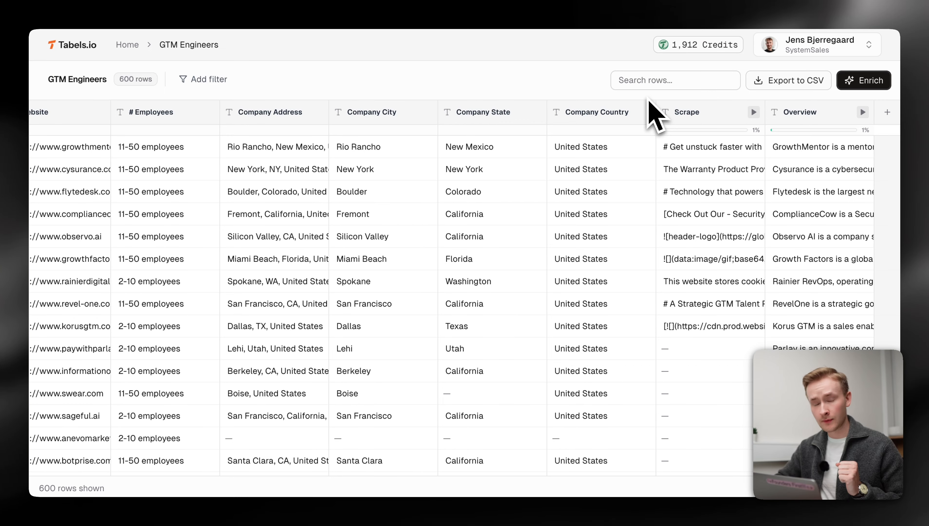
# Step: Switch to the Tabels Academy page and open the Company Mission Enrichment guide from its Enrichments section
pyautogui.click(326, 5)
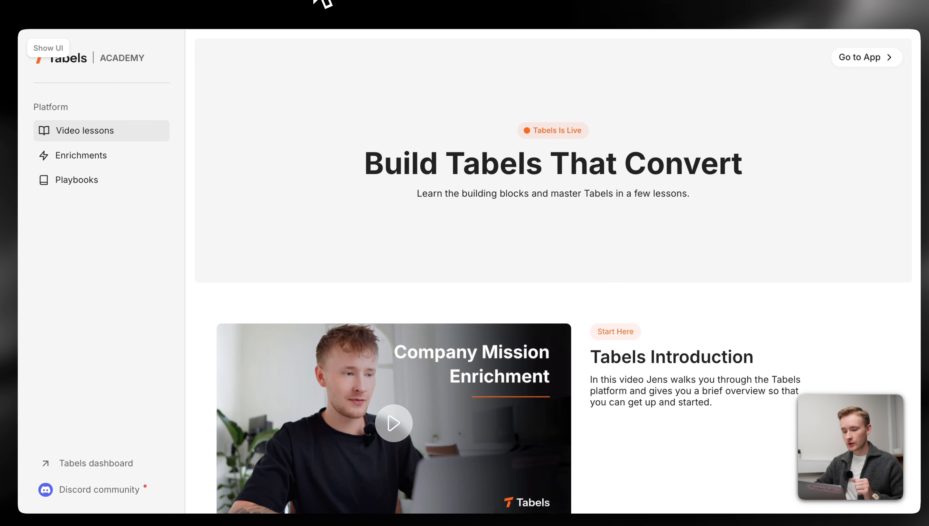
pyautogui.scroll(-5, 488, 212)
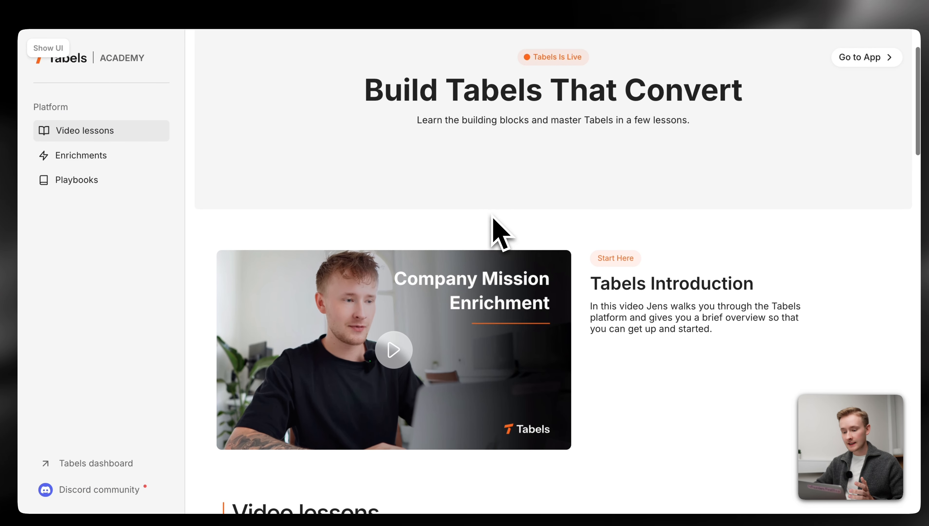
pyautogui.scroll(-15, 487, 210)
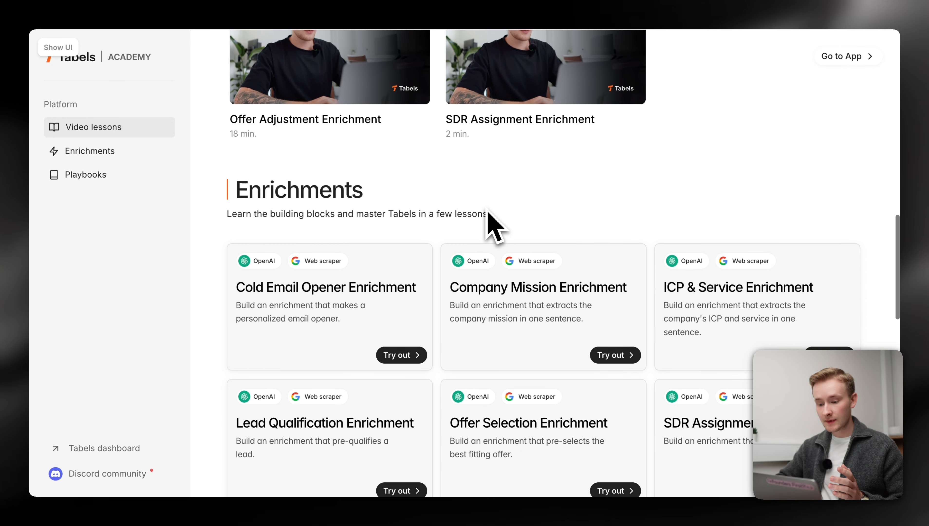
pyautogui.scroll(-2, 489, 225)
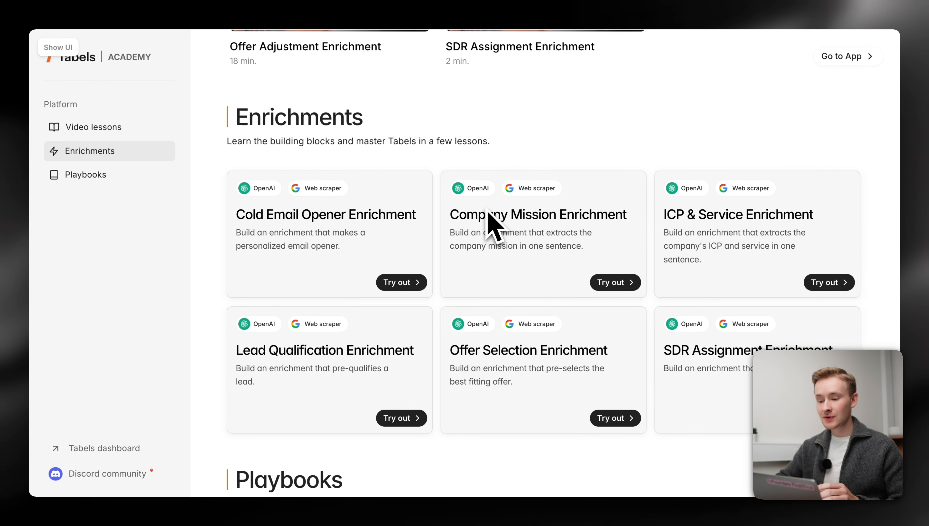
pyautogui.scroll(-3, 490, 213)
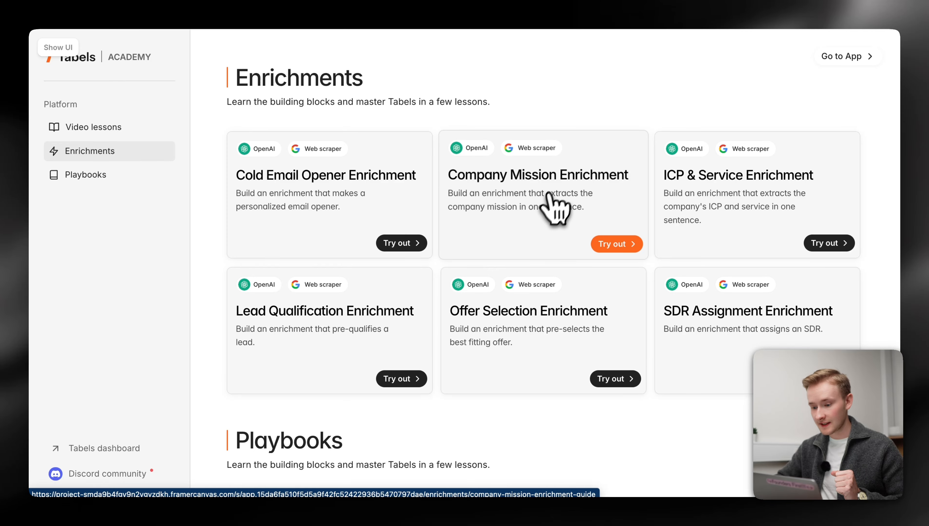
pyautogui.click(535, 219)
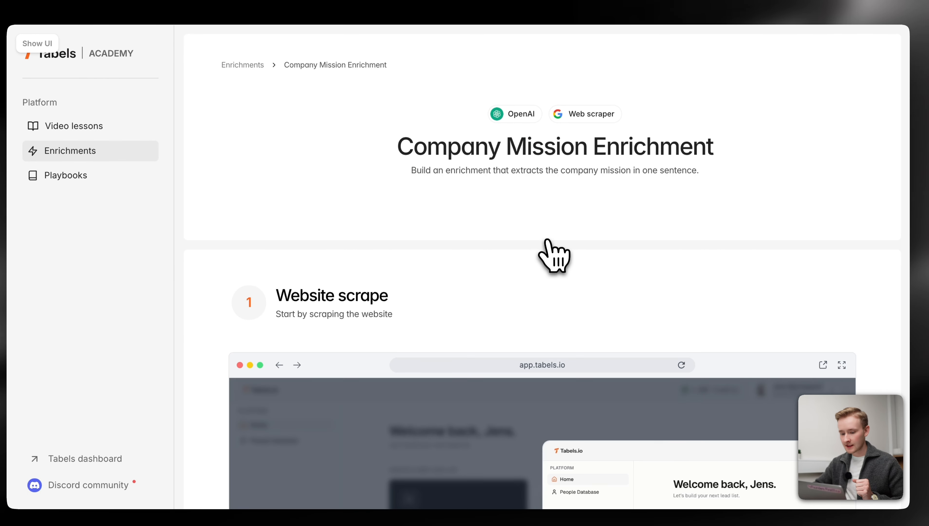
# Step: Review the guide's Website scrape and Company Overview Enrichment instructions, highlighting the example LLM prompt in step 2.4
pyautogui.scroll(-5, 549, 241)
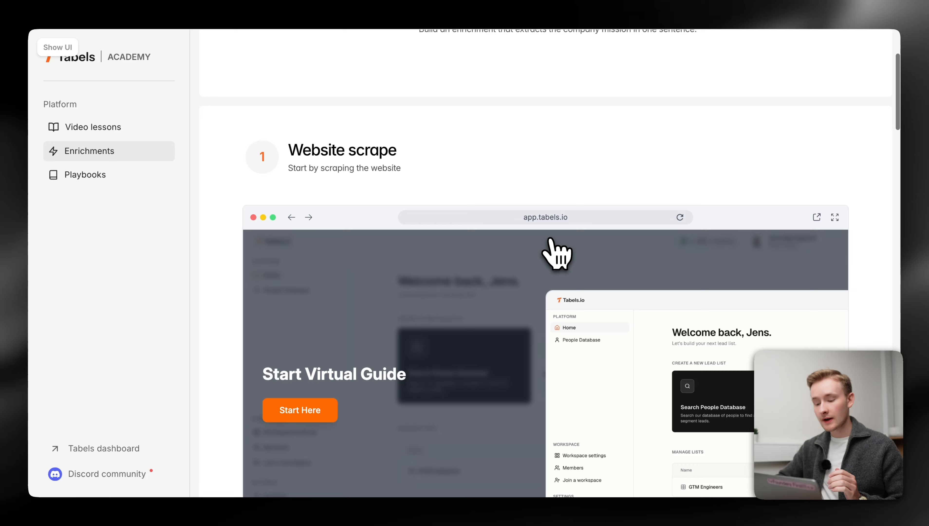
pyautogui.scroll(-10, 552, 243)
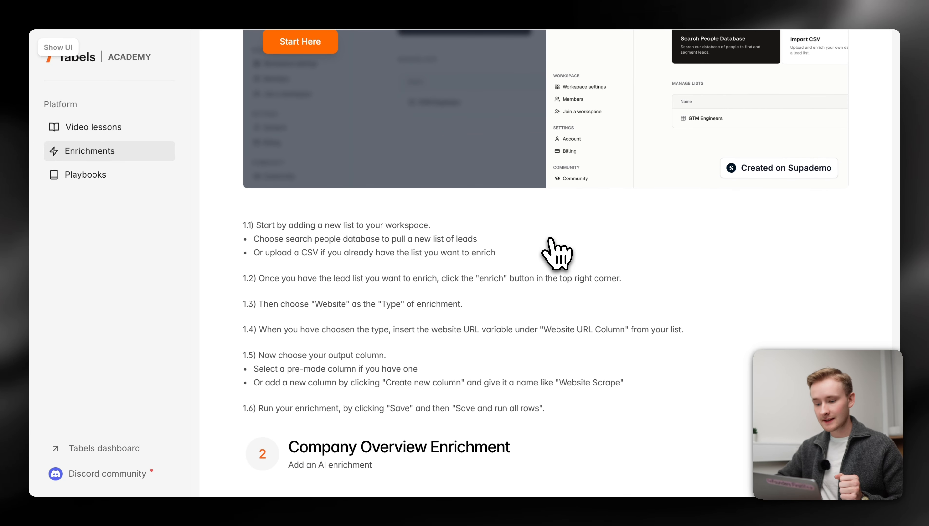
pyautogui.scroll(-15, 555, 252)
pyautogui.scroll(-2, 554, 245)
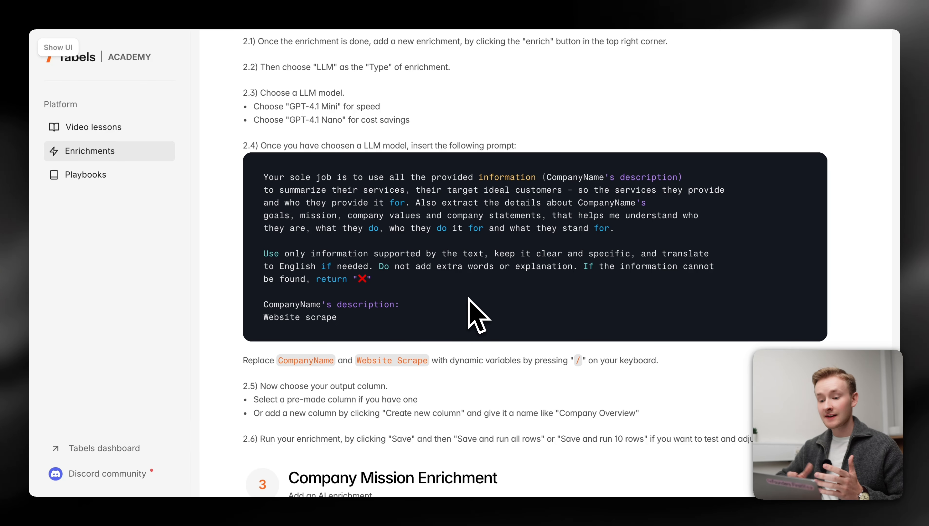
pyautogui.moveTo(383, 324); pyautogui.dragTo(247, 177)
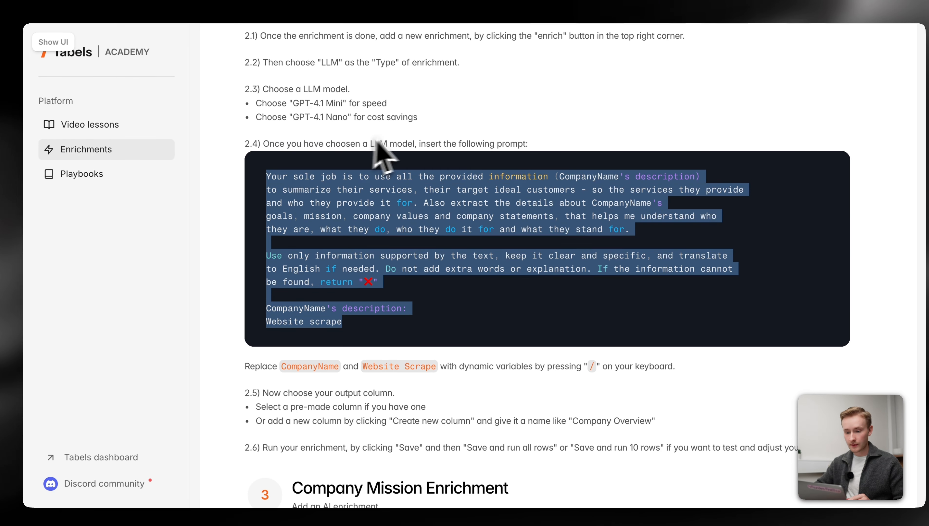
pyautogui.click(469, 228)
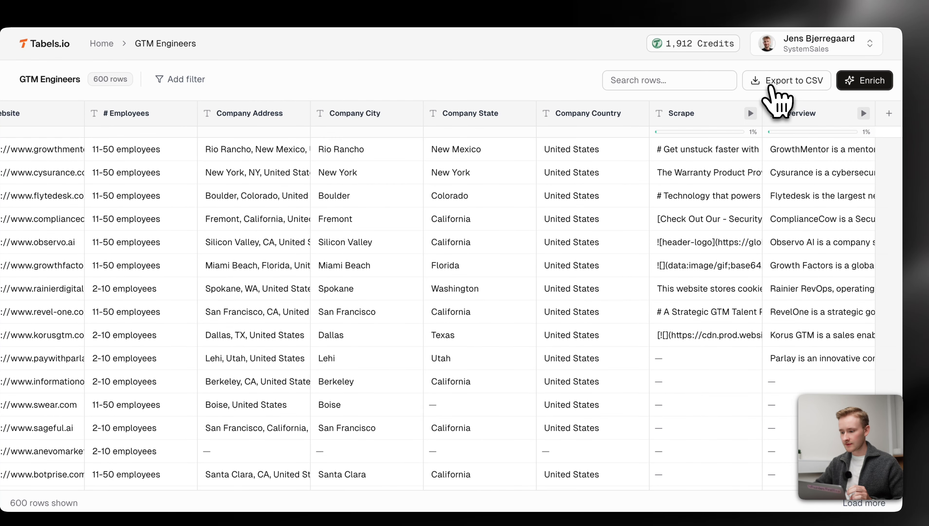
# Step: Export the GTM Engineers list to CSV without adding any filters
pyautogui.click(771, 88)
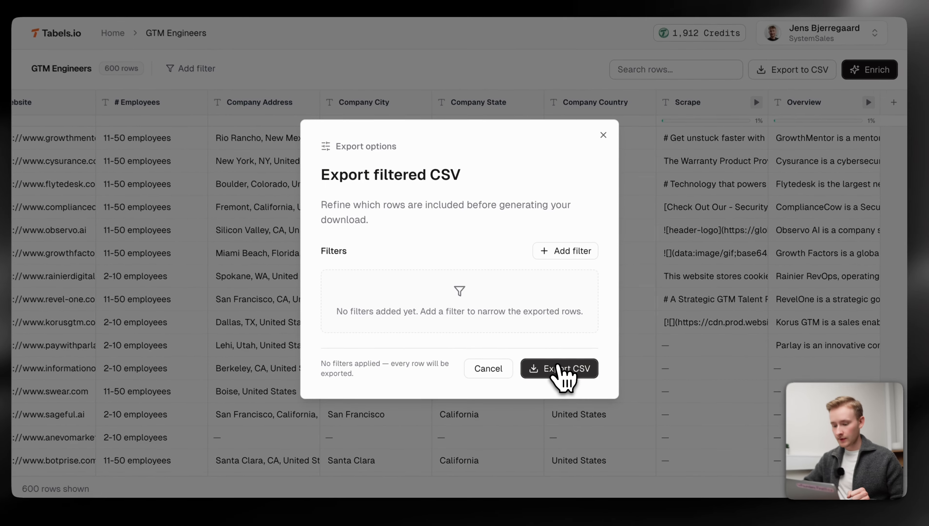
pyautogui.click(558, 368)
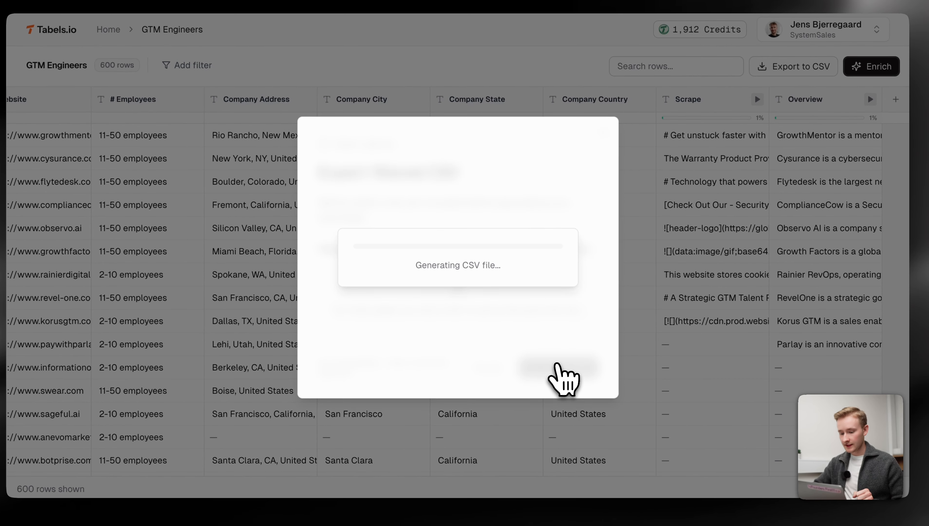